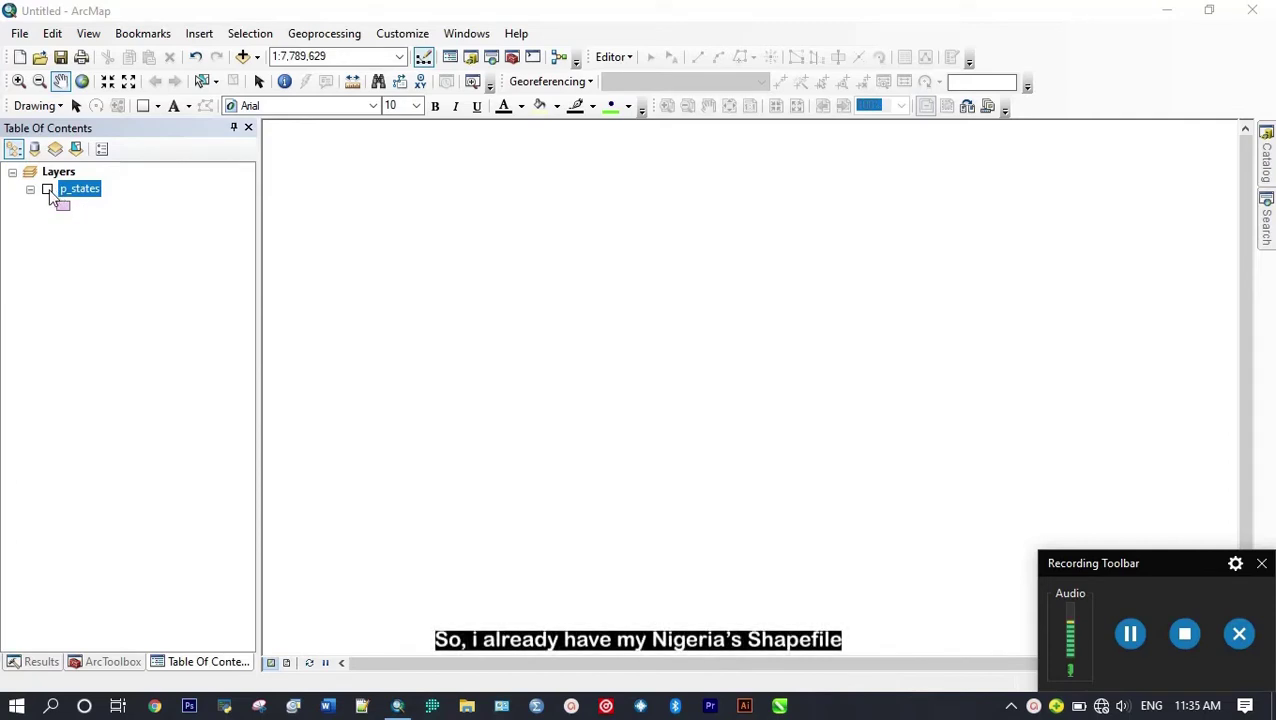
click(47, 190)
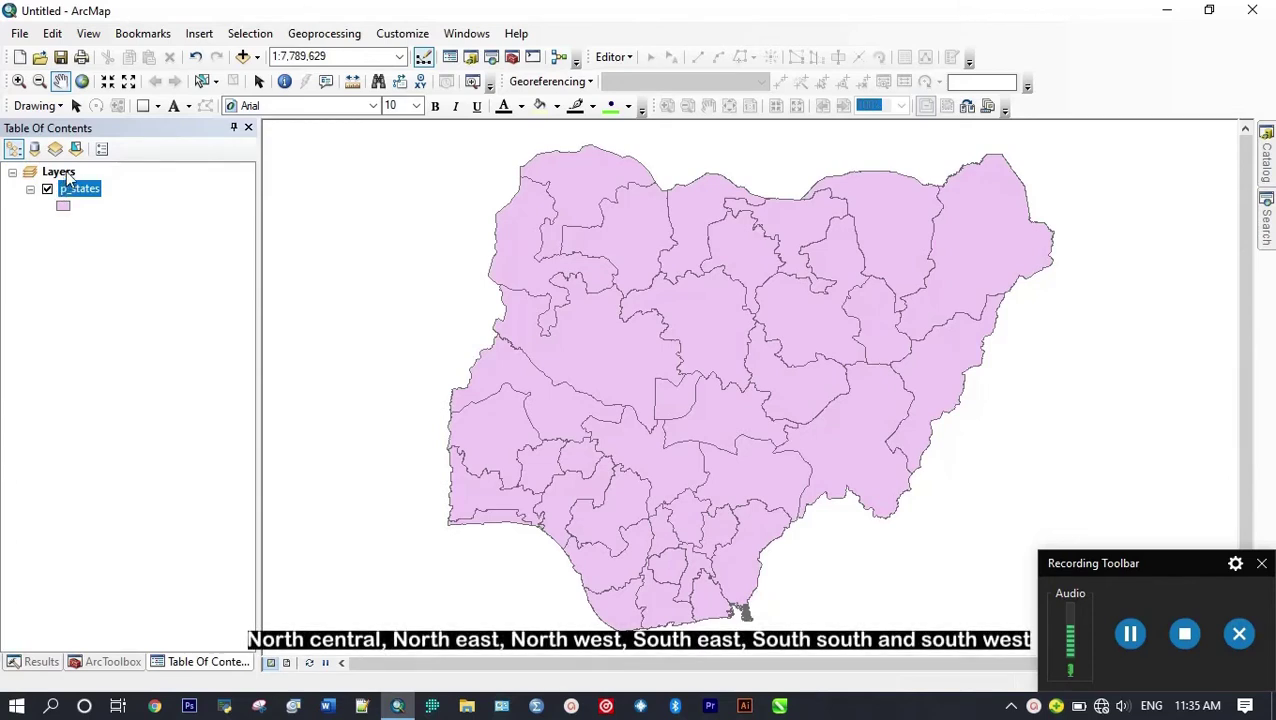
Step: Open the attribute table of the p_states layer
right_click(80, 188)
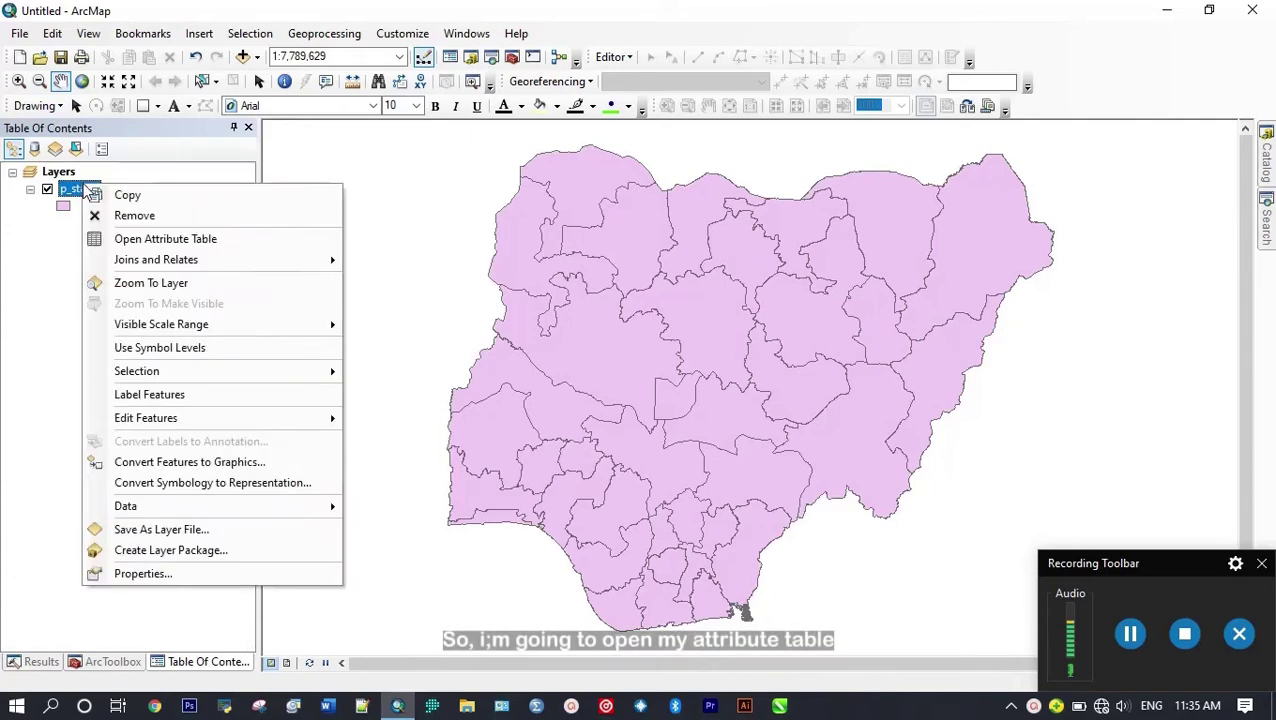
click(104, 240)
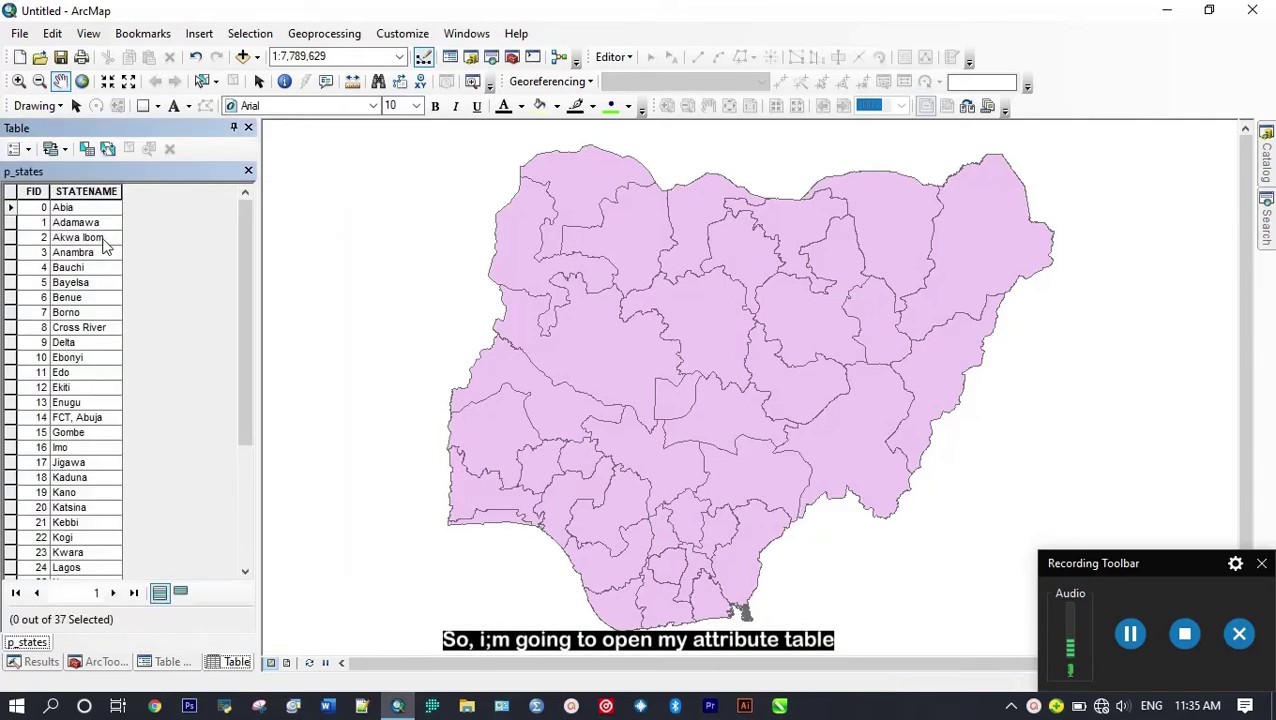
mouse_move(238, 255)
mouse_down()
mouse_move(228, 419)
mouse_move(238, 253)
mouse_up()
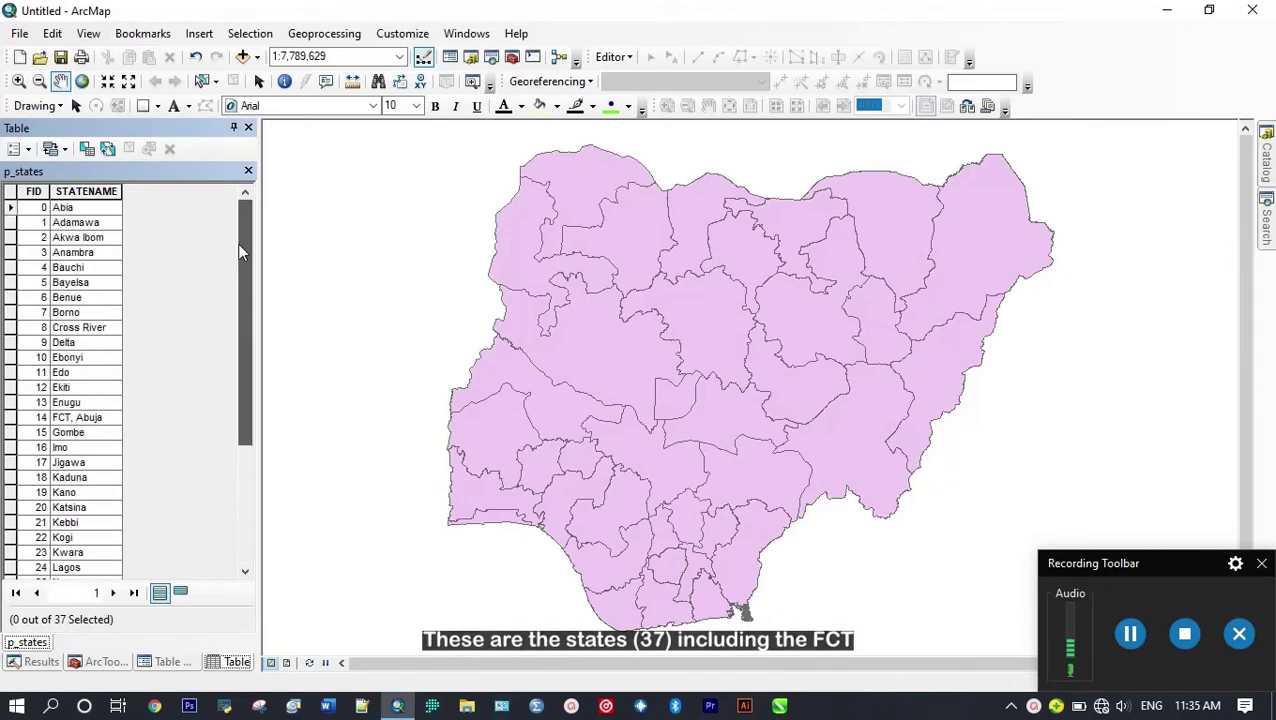
Step: Add a new Text-type field named Geo Zones to the table
click(28, 149)
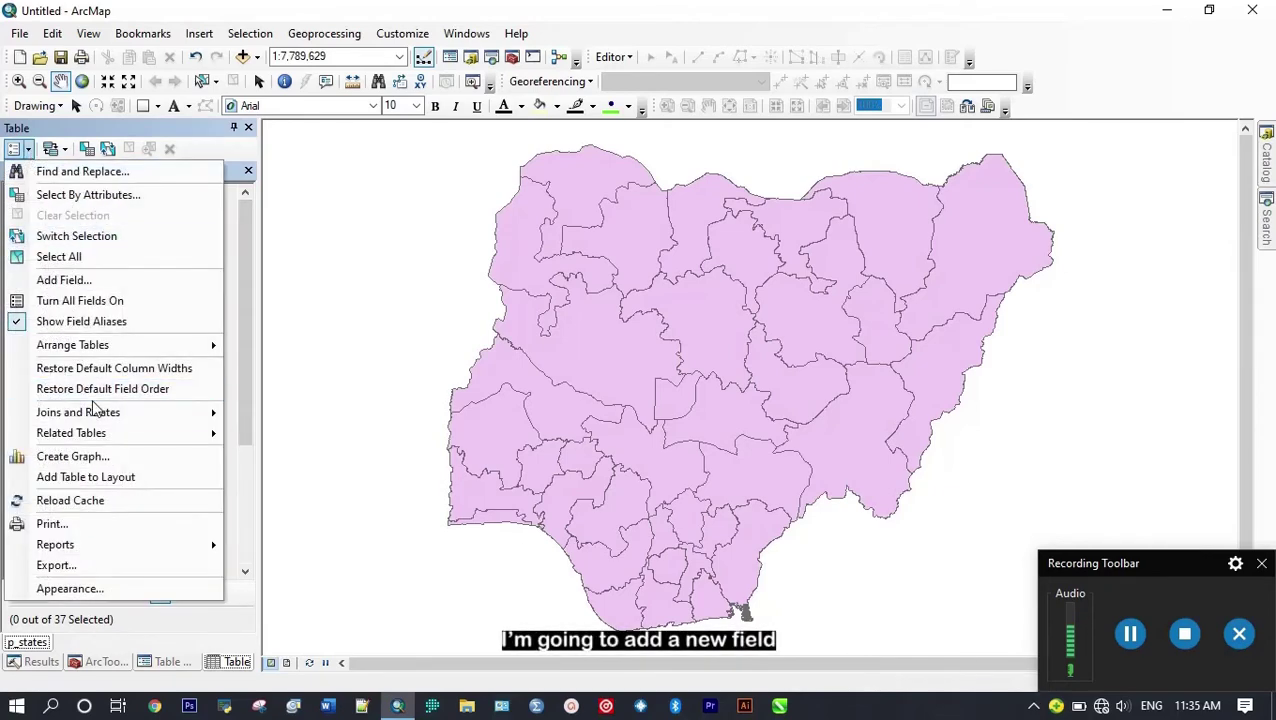
click(126, 285)
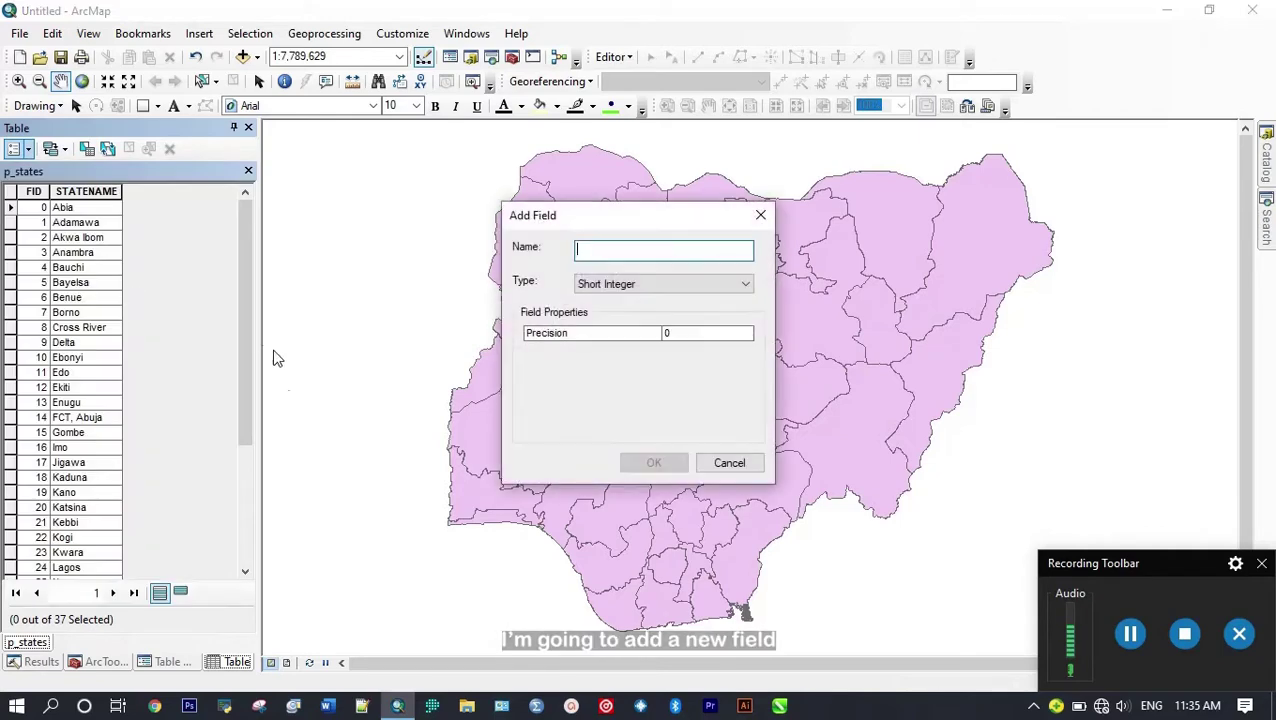
text(G)
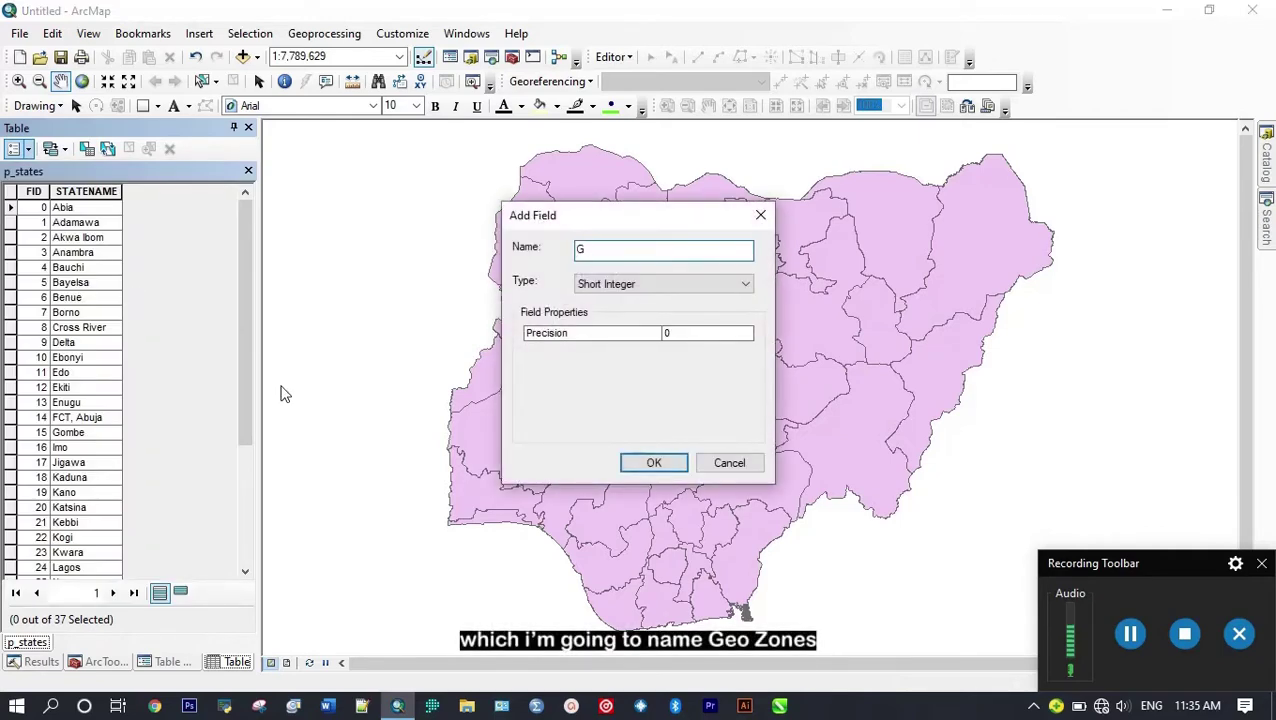
text(eo Zones)
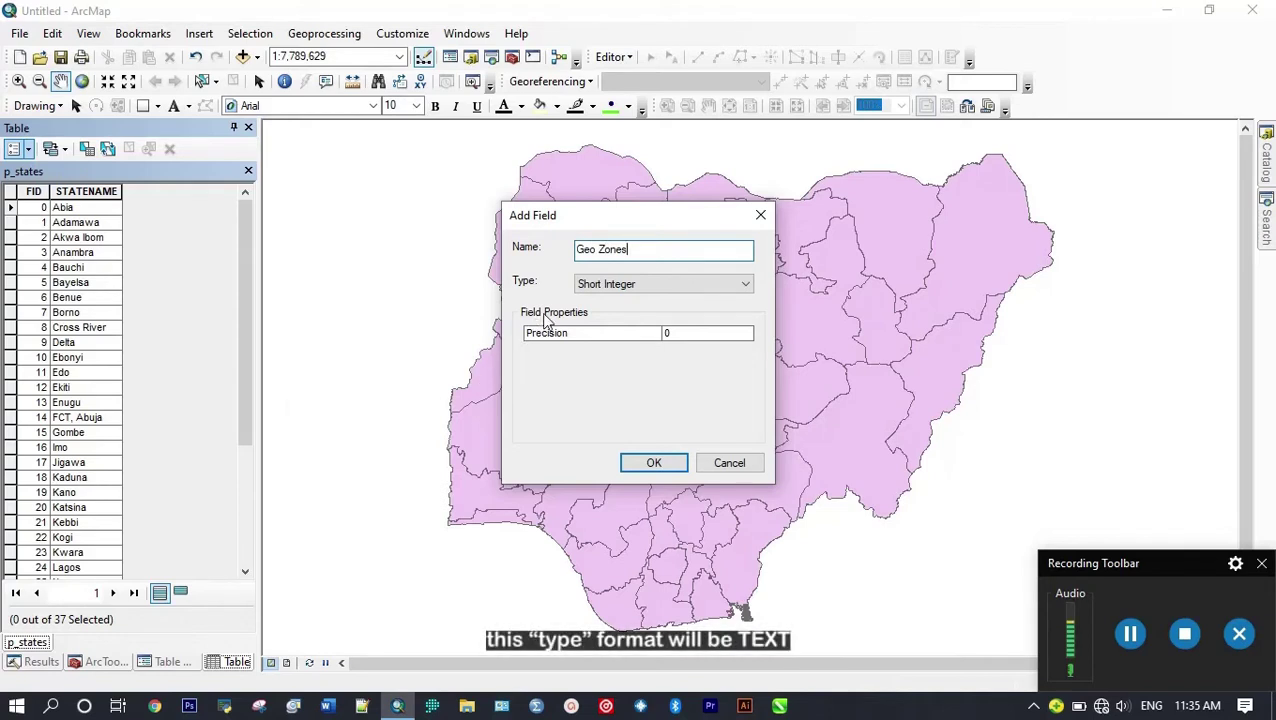
click(630, 284)
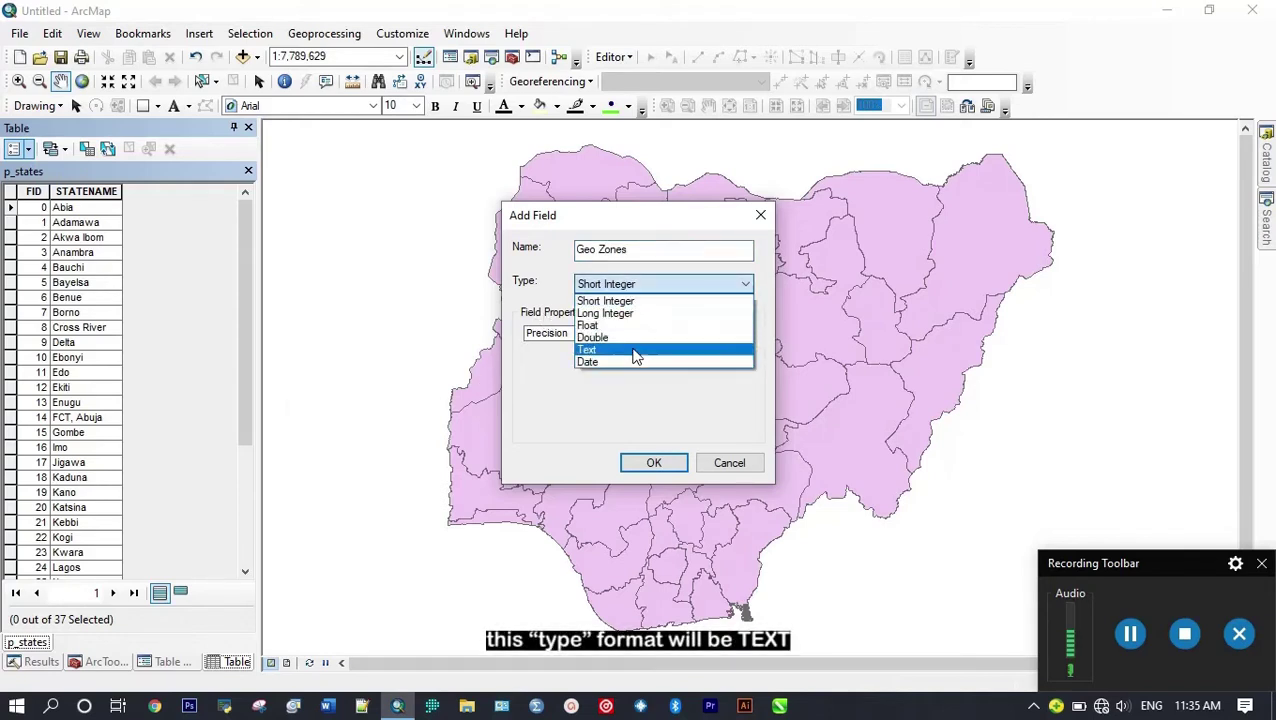
click(637, 350)
click(645, 463)
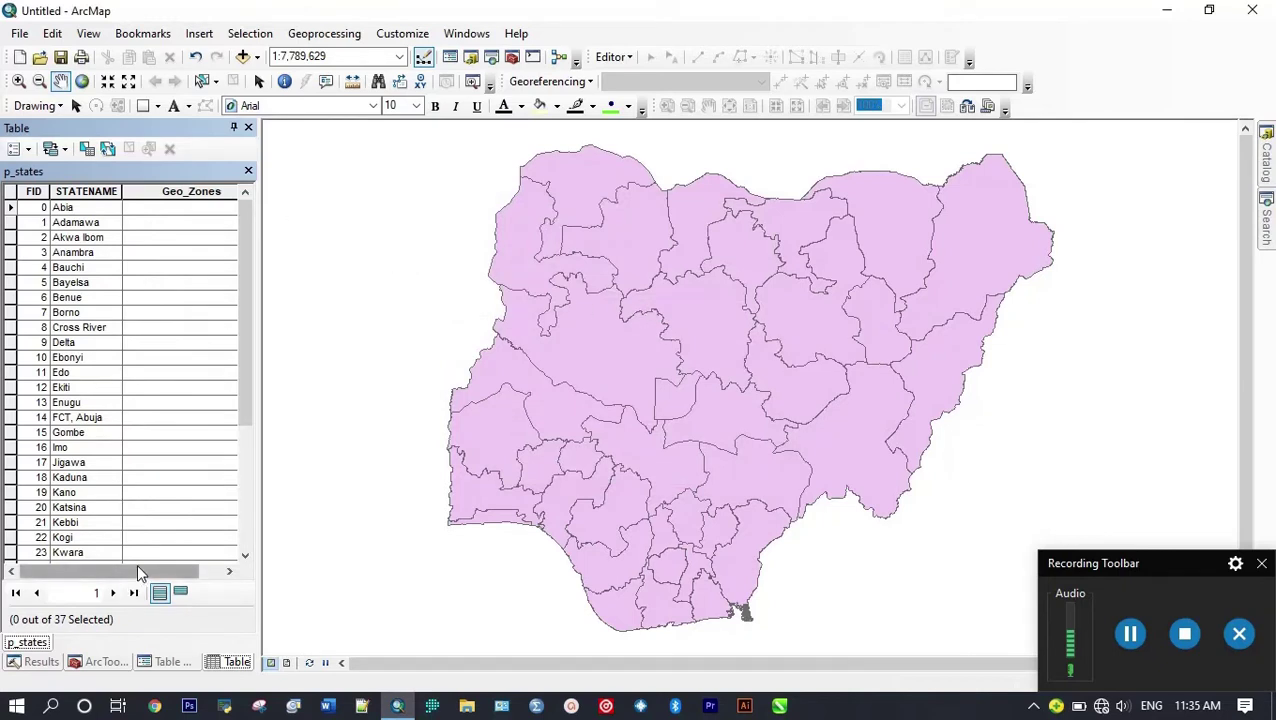
Step: Fit the Geo_Zones column, then multi-select Kogi, Kwara, Nassarawa, Niger, FCT Abuja and Plateau
drag(137, 571, 165, 580)
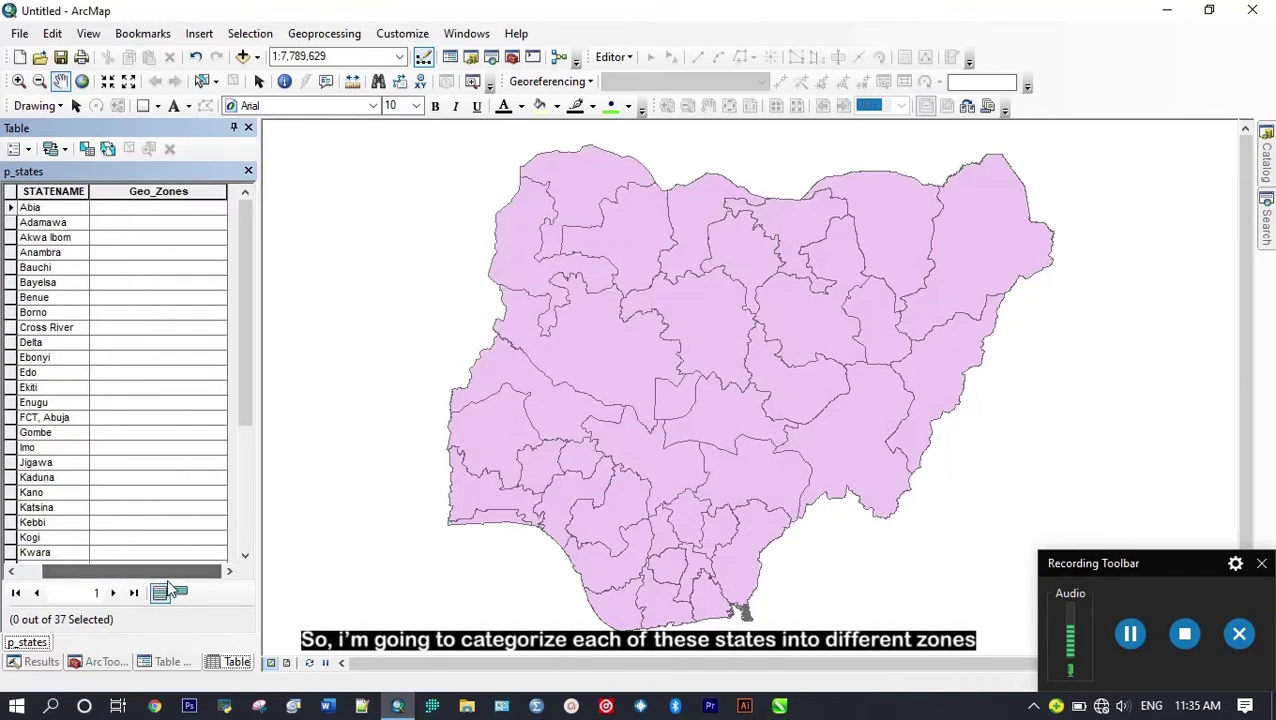
double_click(227, 190)
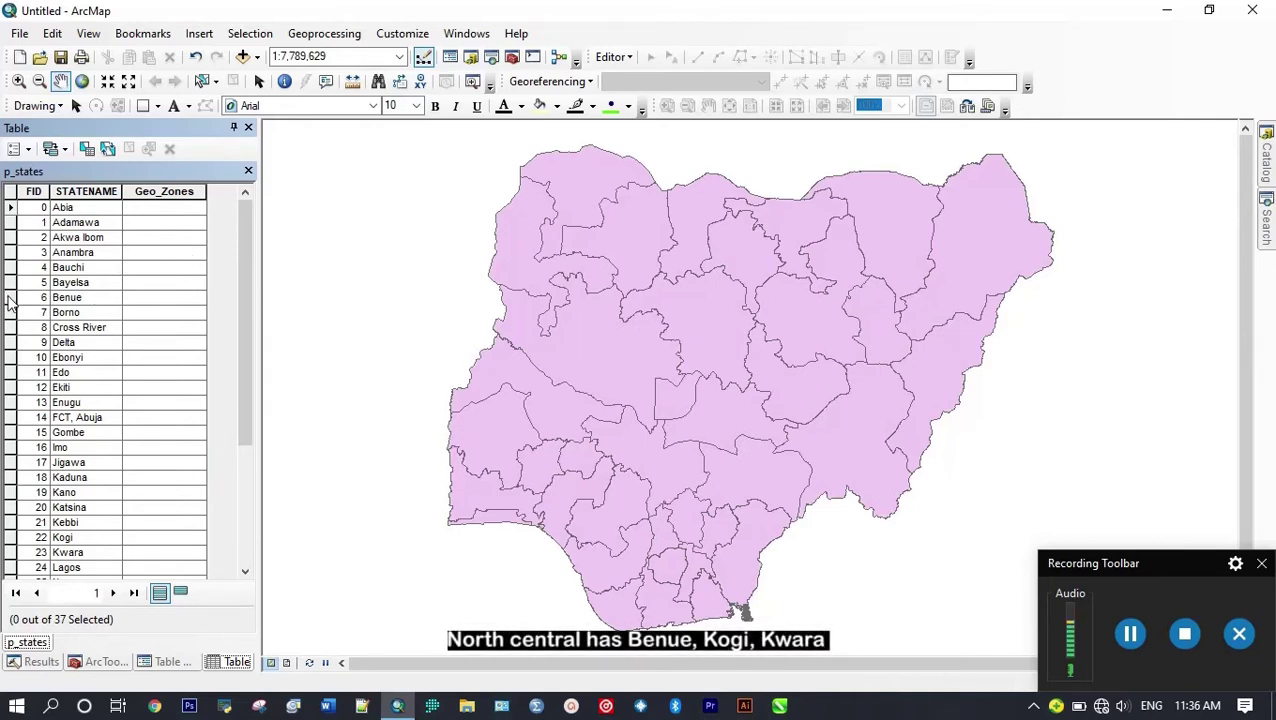
ctrl+click(40, 537)
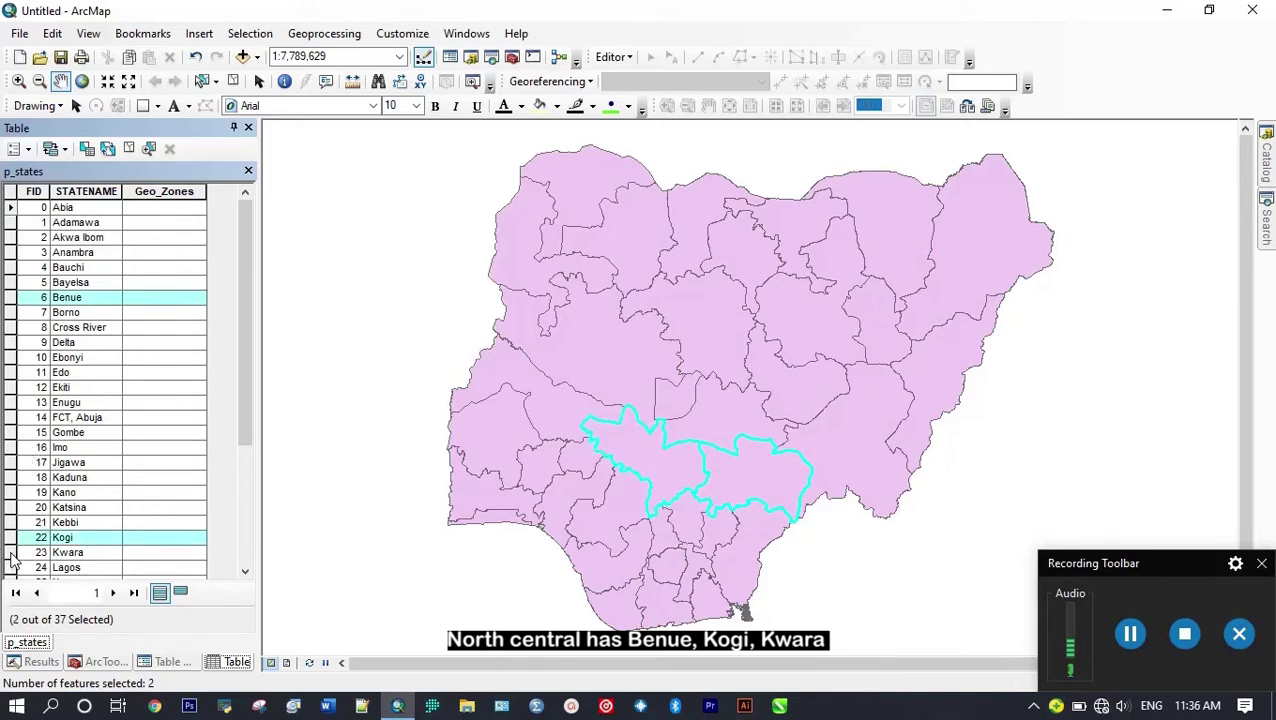
ctrl+click(11, 553)
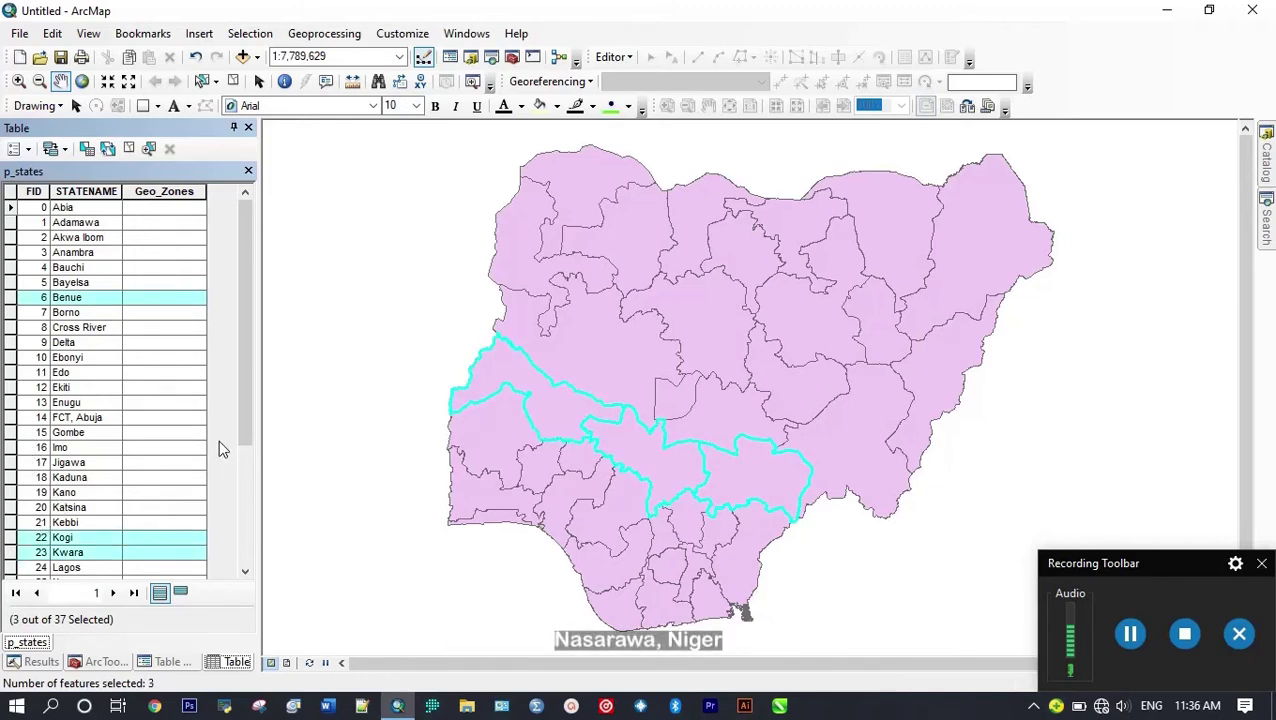
drag(246, 380, 250, 467)
ctrl+click(11, 462)
ctrl+click(20, 483)
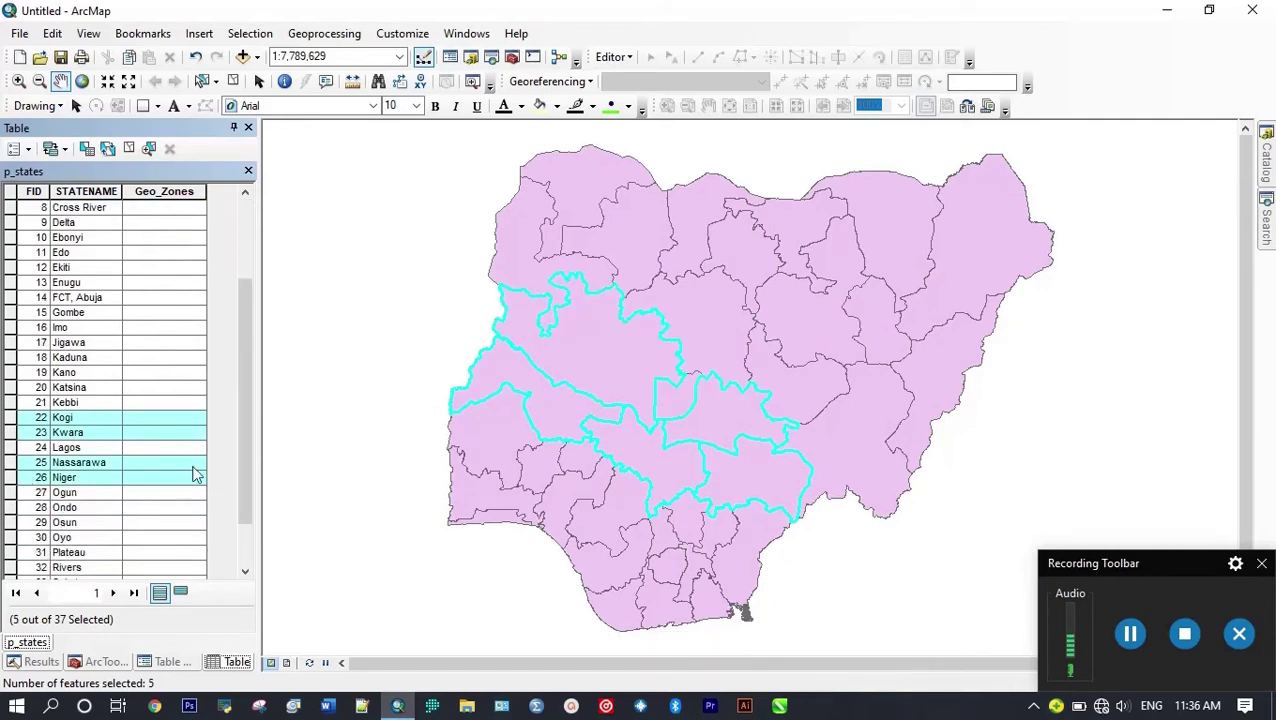
ctrl+click(12, 297)
ctrl+click(12, 552)
scroll(120, 450, down, 1)
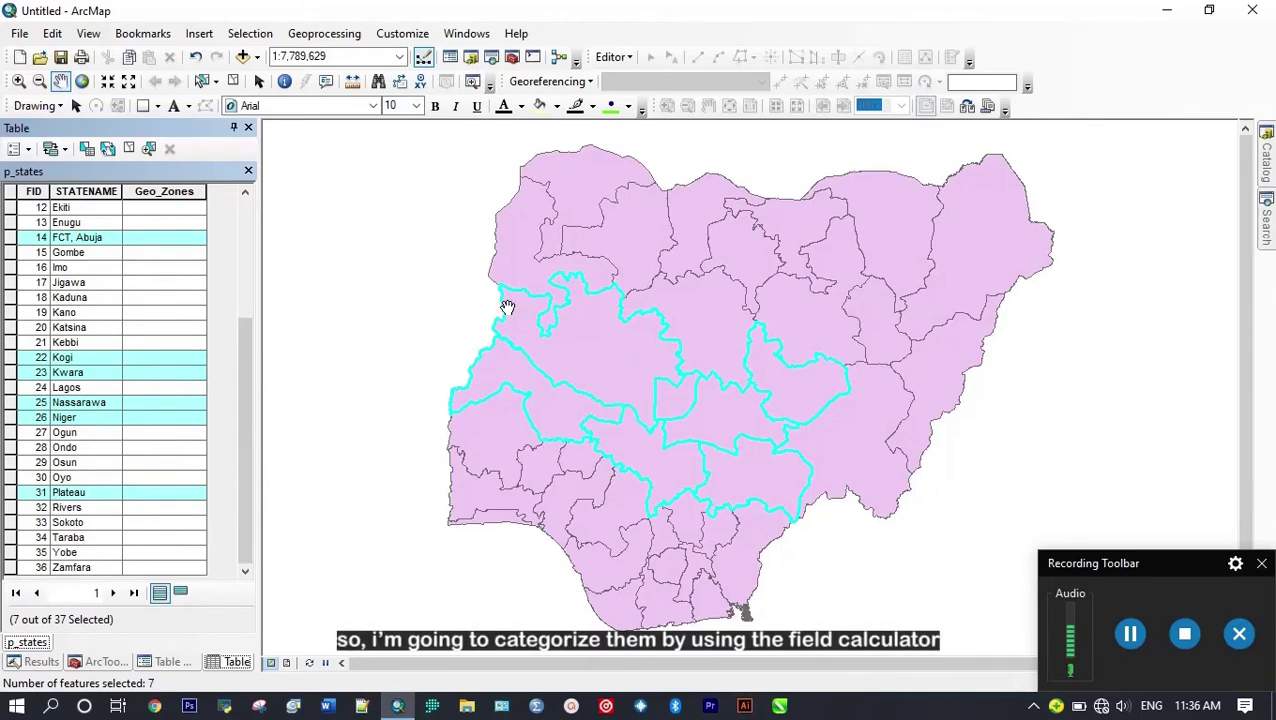
Step: Calculate Geo_Zones as "North Central" for the selected states, then clear the selection
right_click(157, 193)
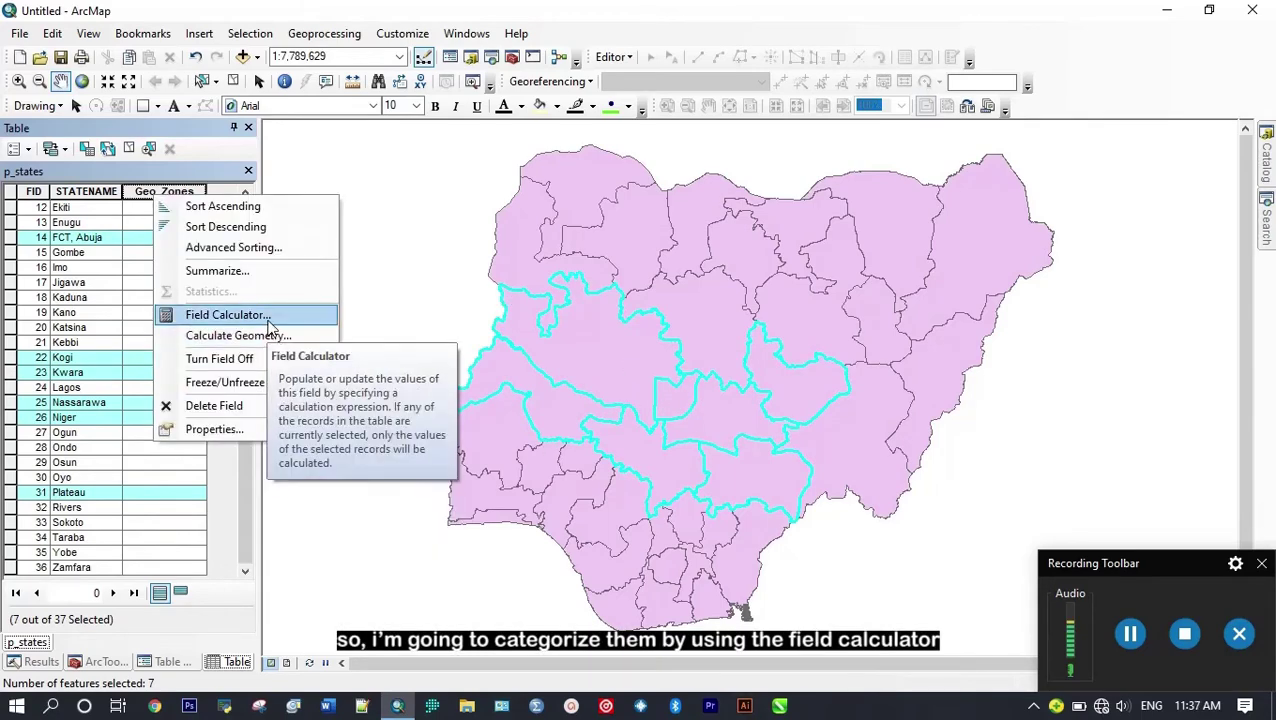
click(266, 317)
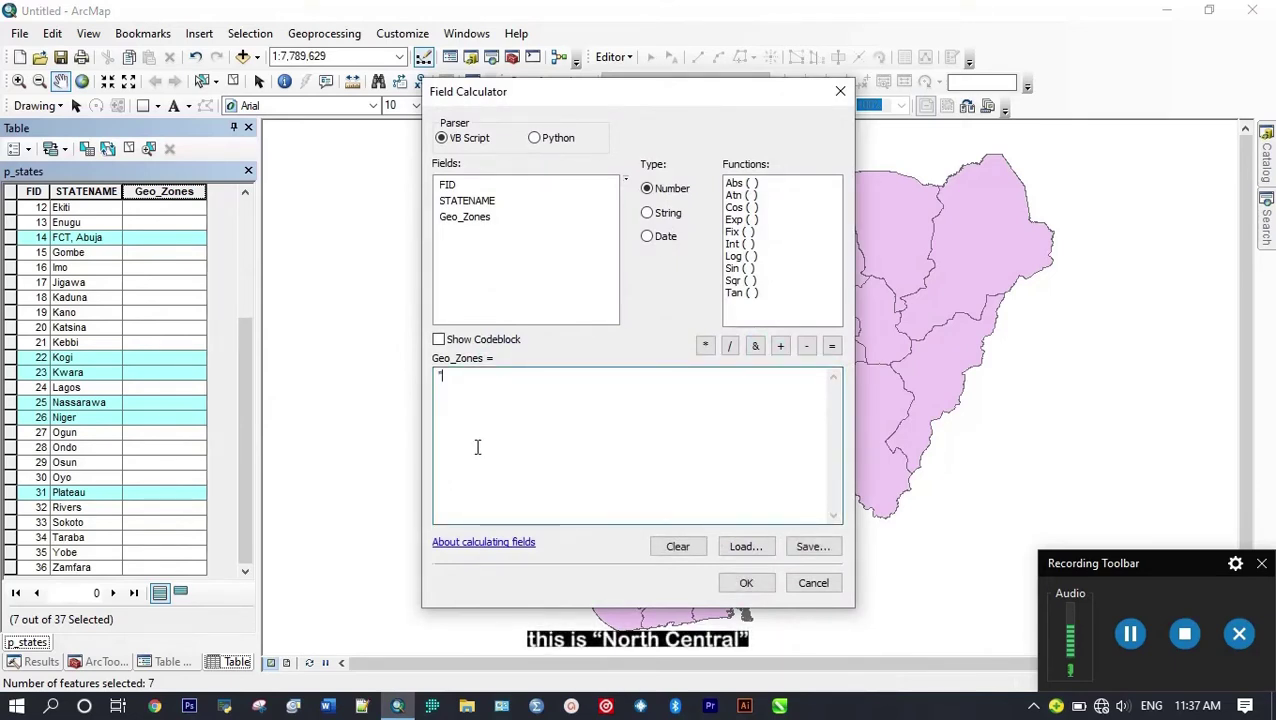
text("North Central")
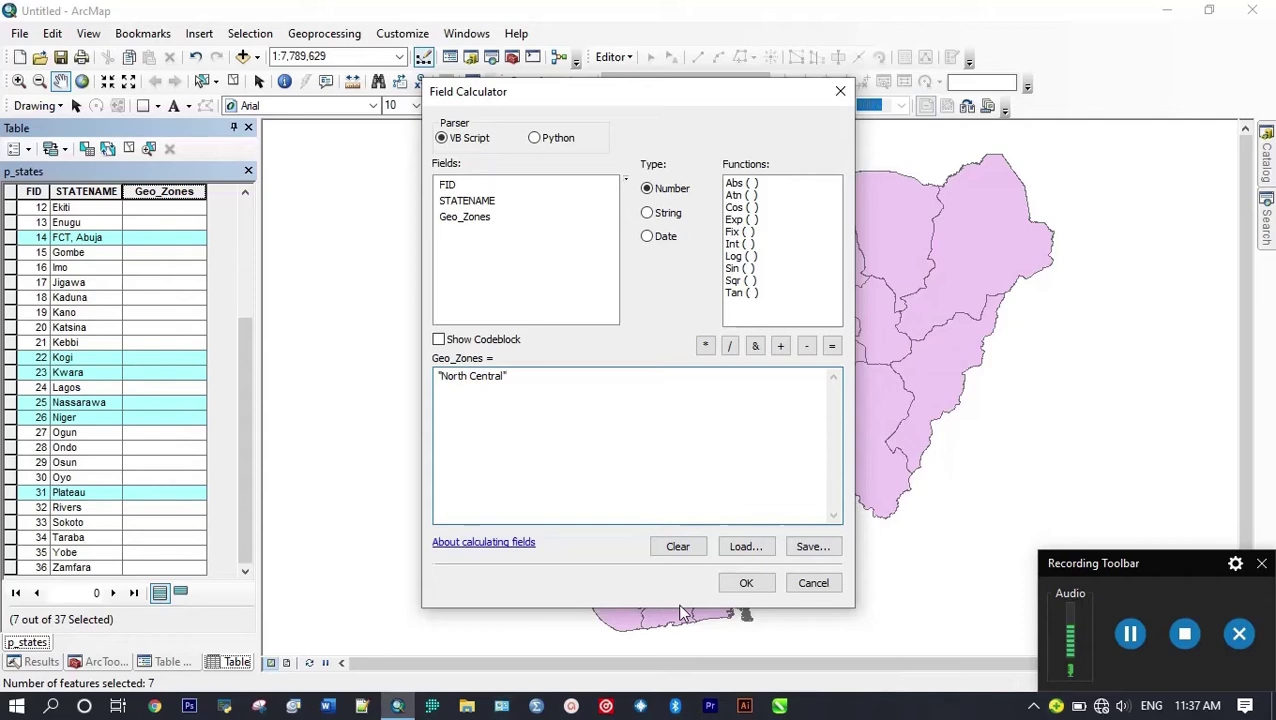
click(740, 588)
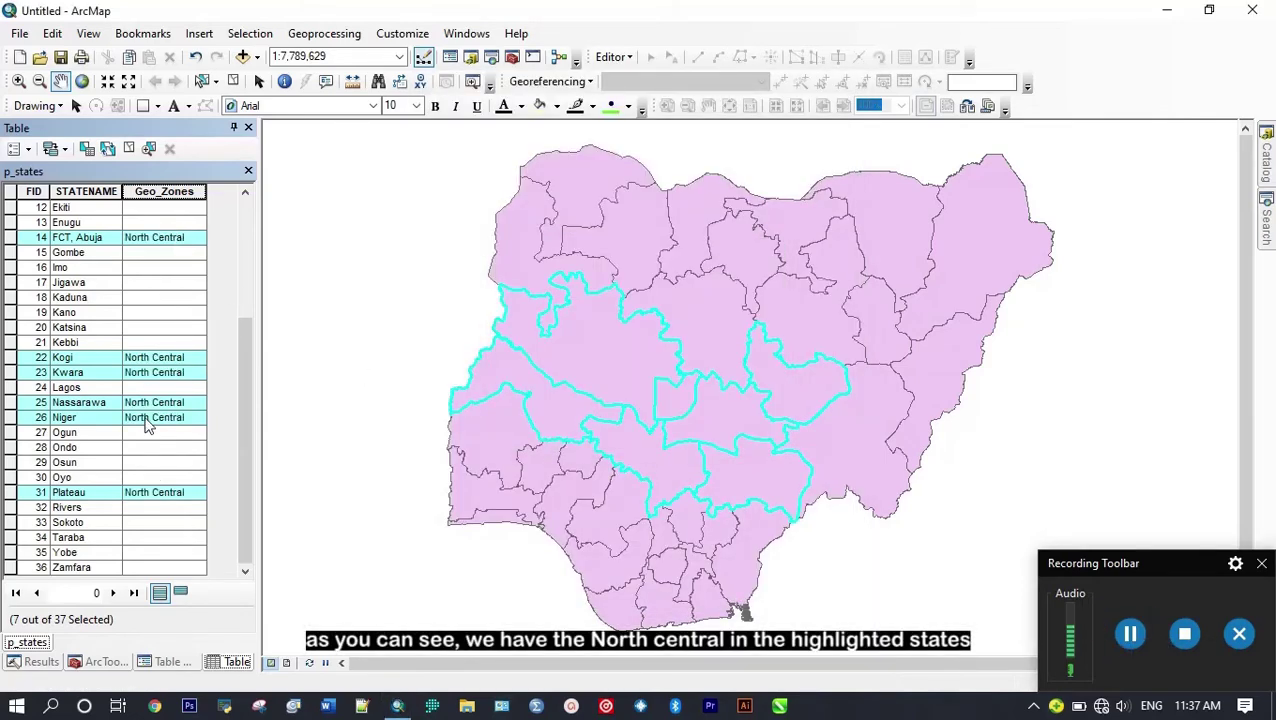
scroll(167, 283, up, 4)
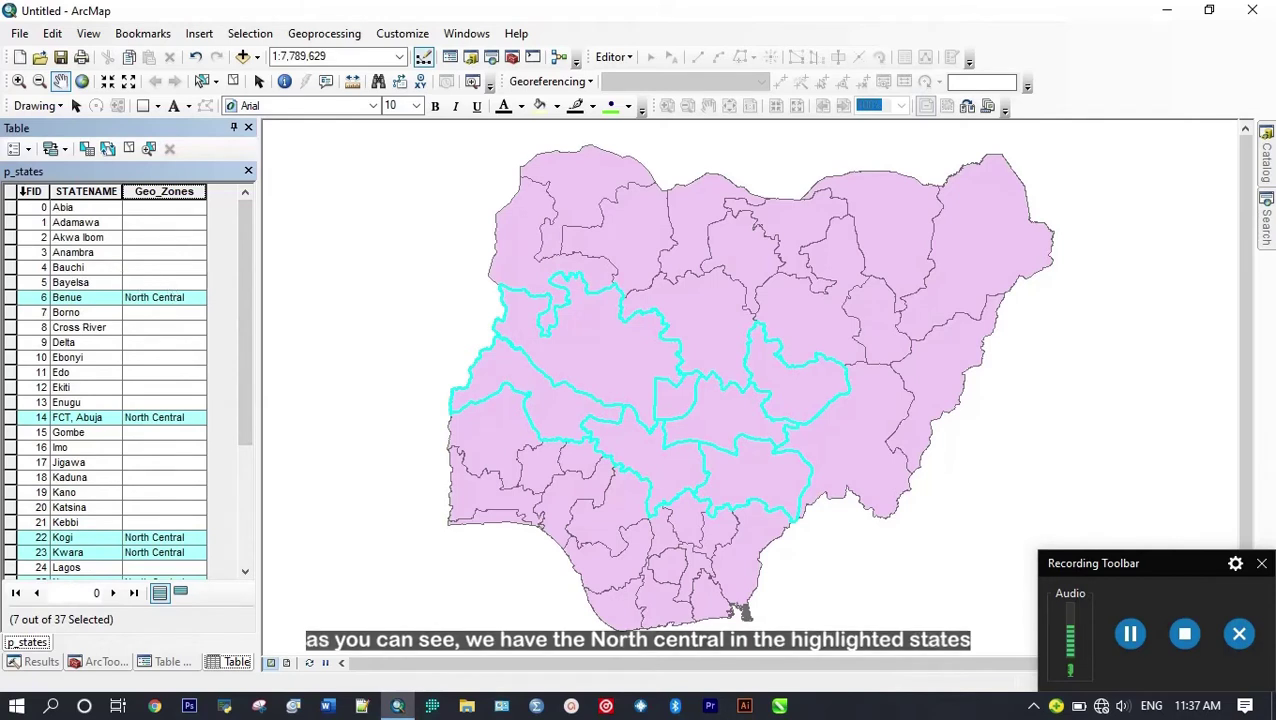
click(10, 193)
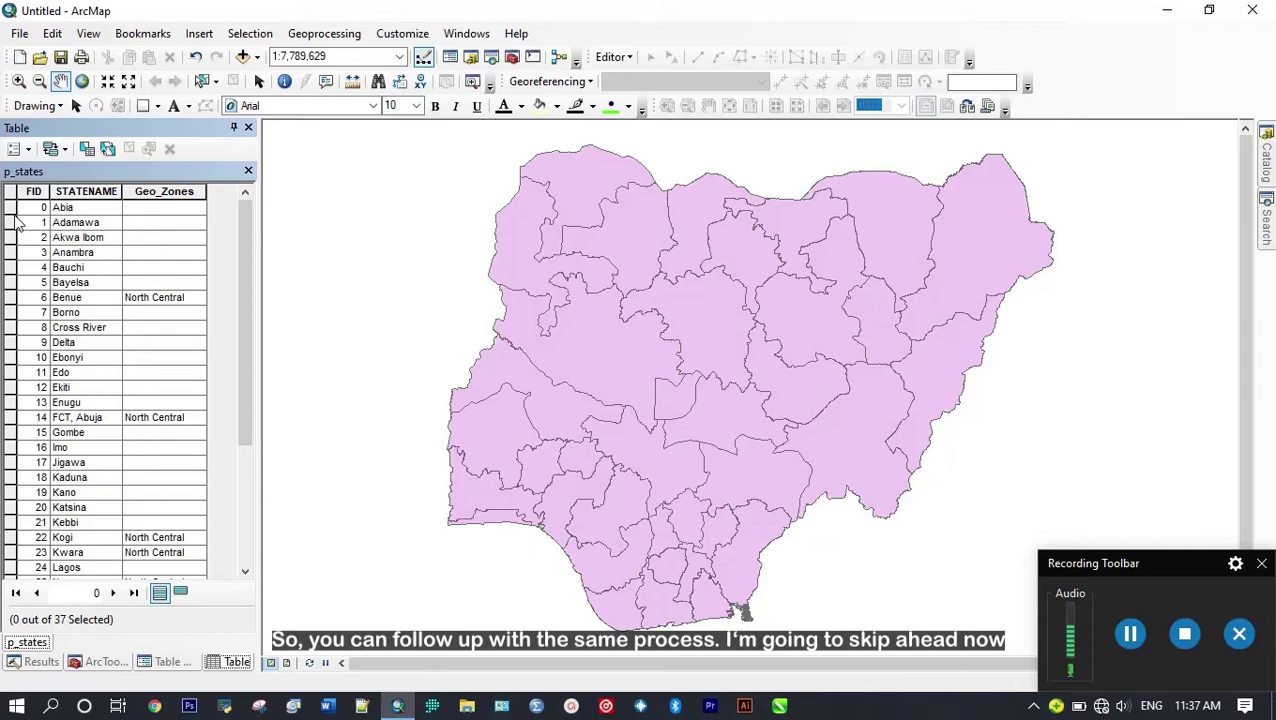
Step: Set Geo_Zones to North East for Adamawa, Bauchi, Gombe, Taraba and Yobe
click(10, 222)
ctrl+click(10, 267)
ctrl+click(10, 432)
scroll(100, 450, down, 4)
ctrl+click(10, 537)
ctrl+click(9, 552)
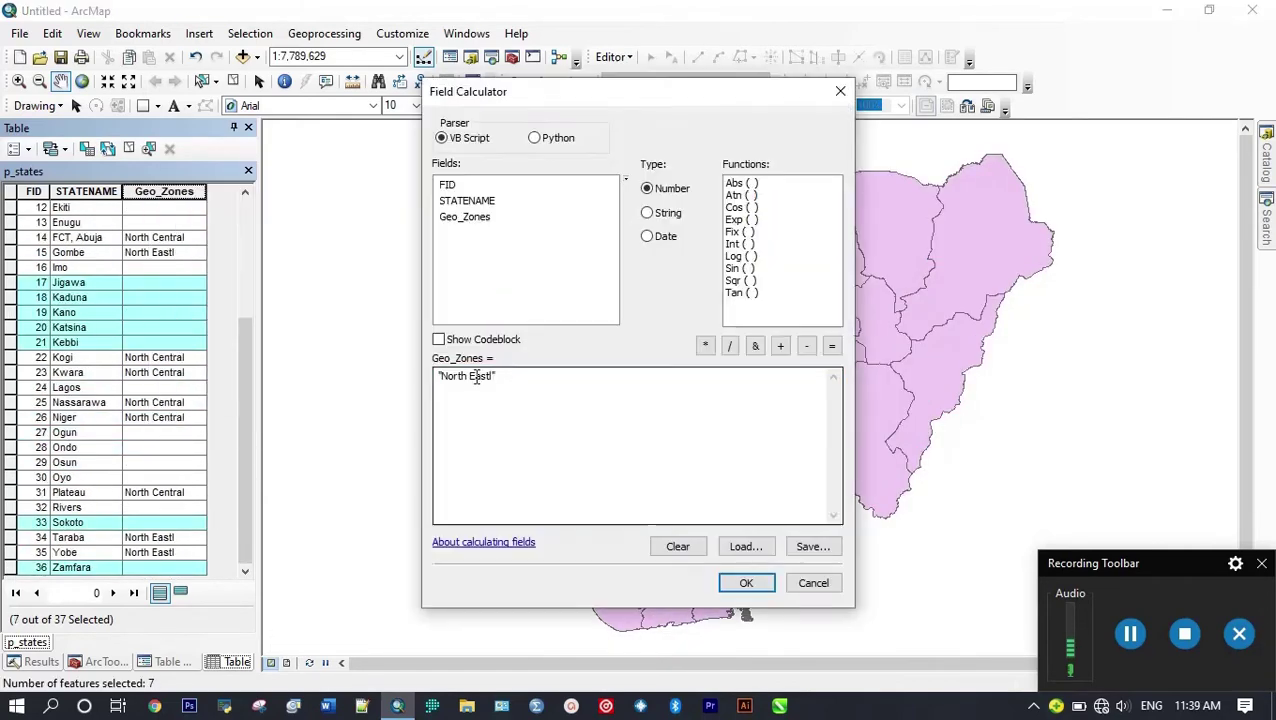
click(741, 582)
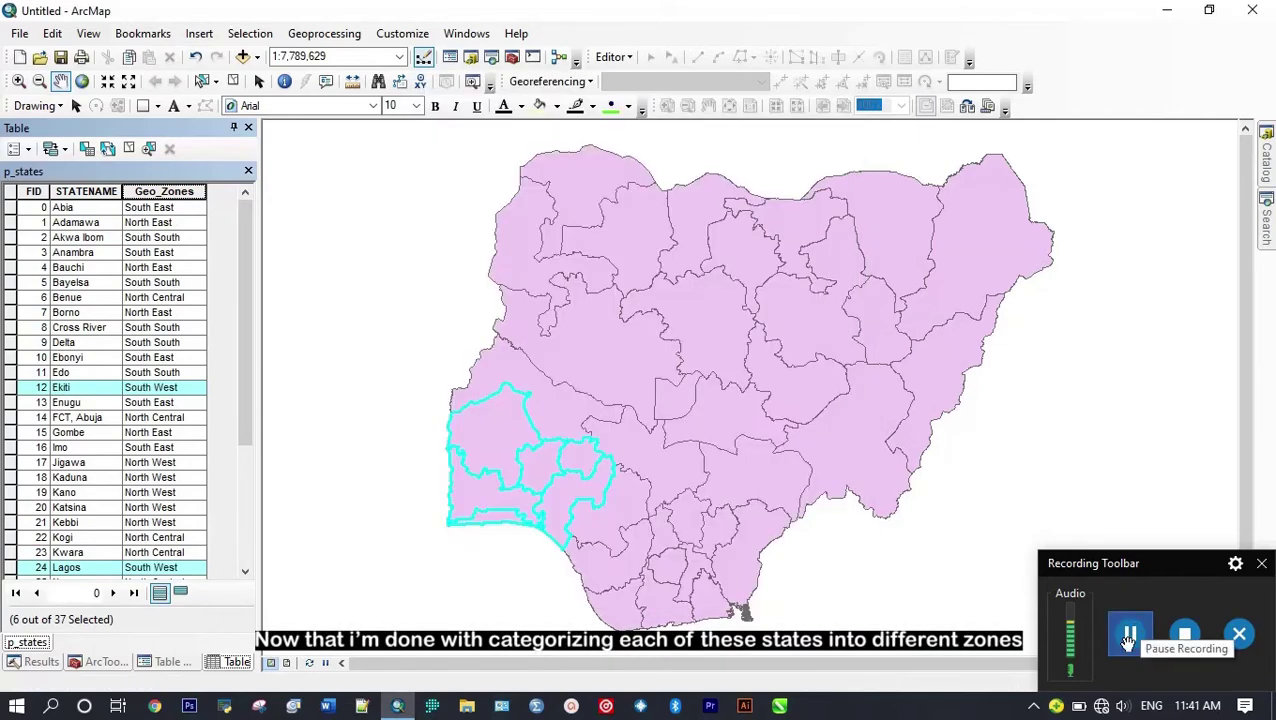
Step: Clear the state selection in the attribute table
drag(248, 318, 256, 461)
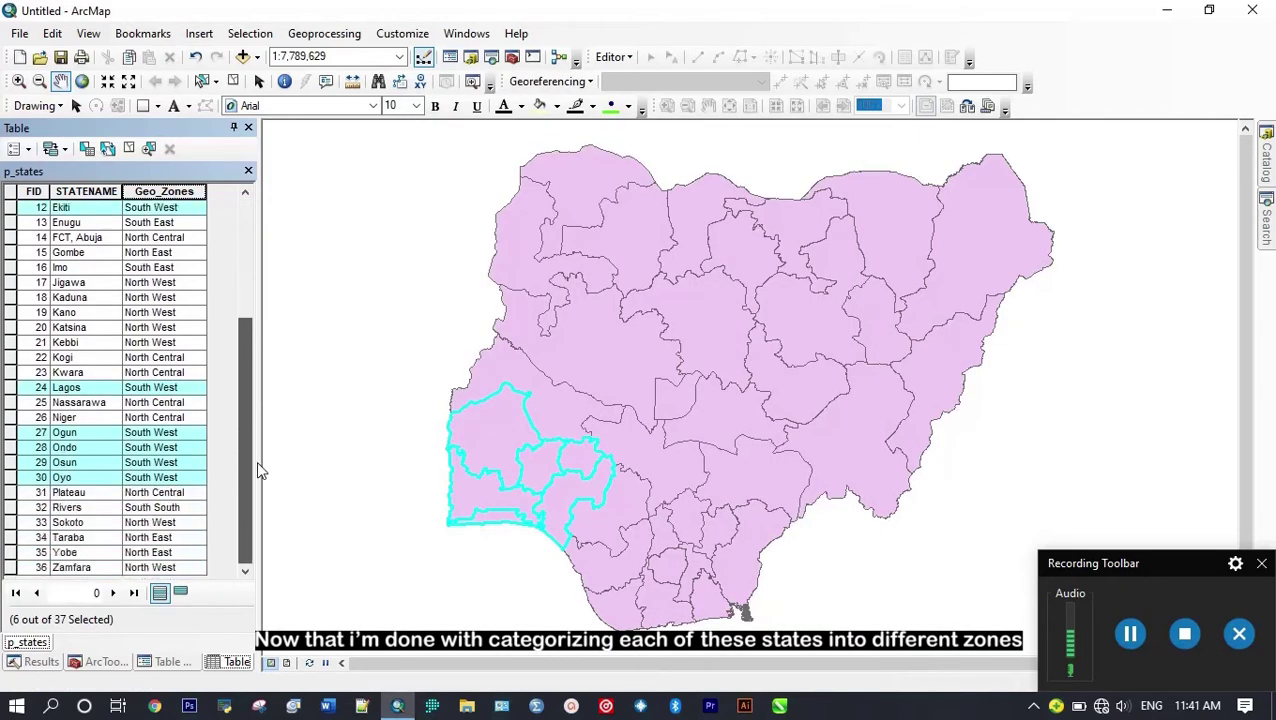
click(10, 205)
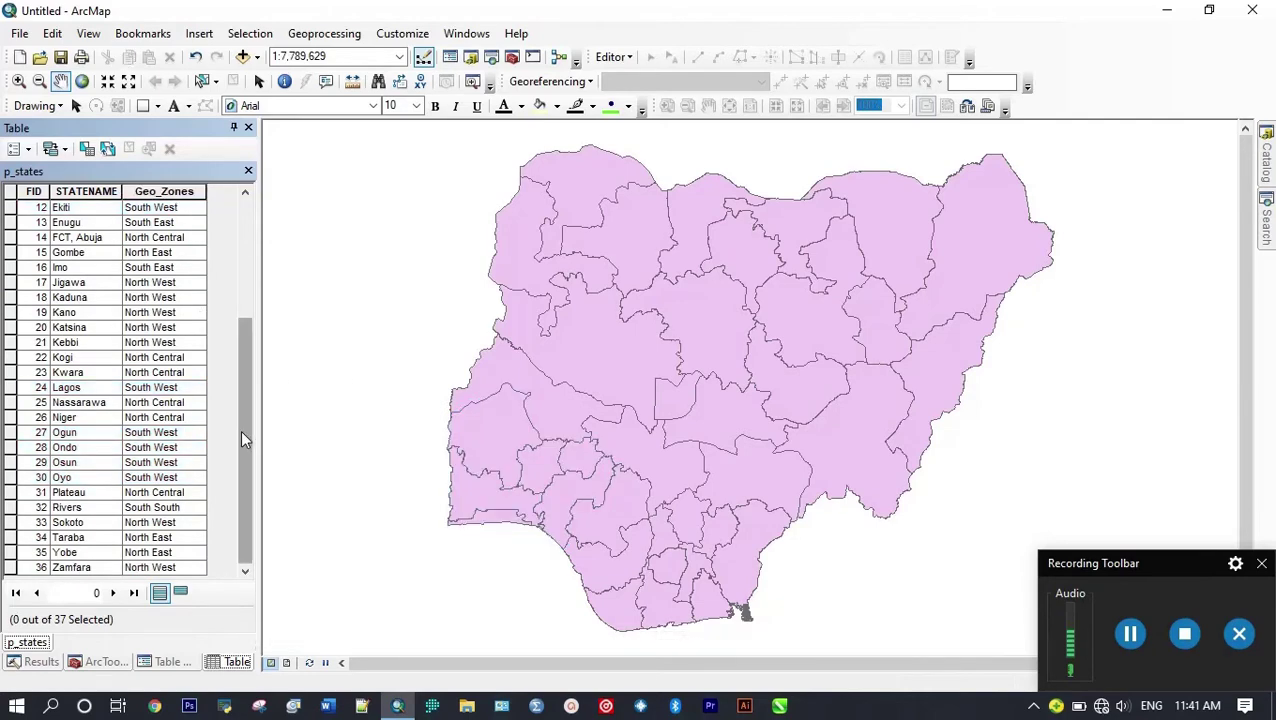
drag(245, 436, 285, 313)
Step: Symbolize p_states by unique values of Geo_Zones, adding all six zone values
click(248, 127)
right_click(78, 189)
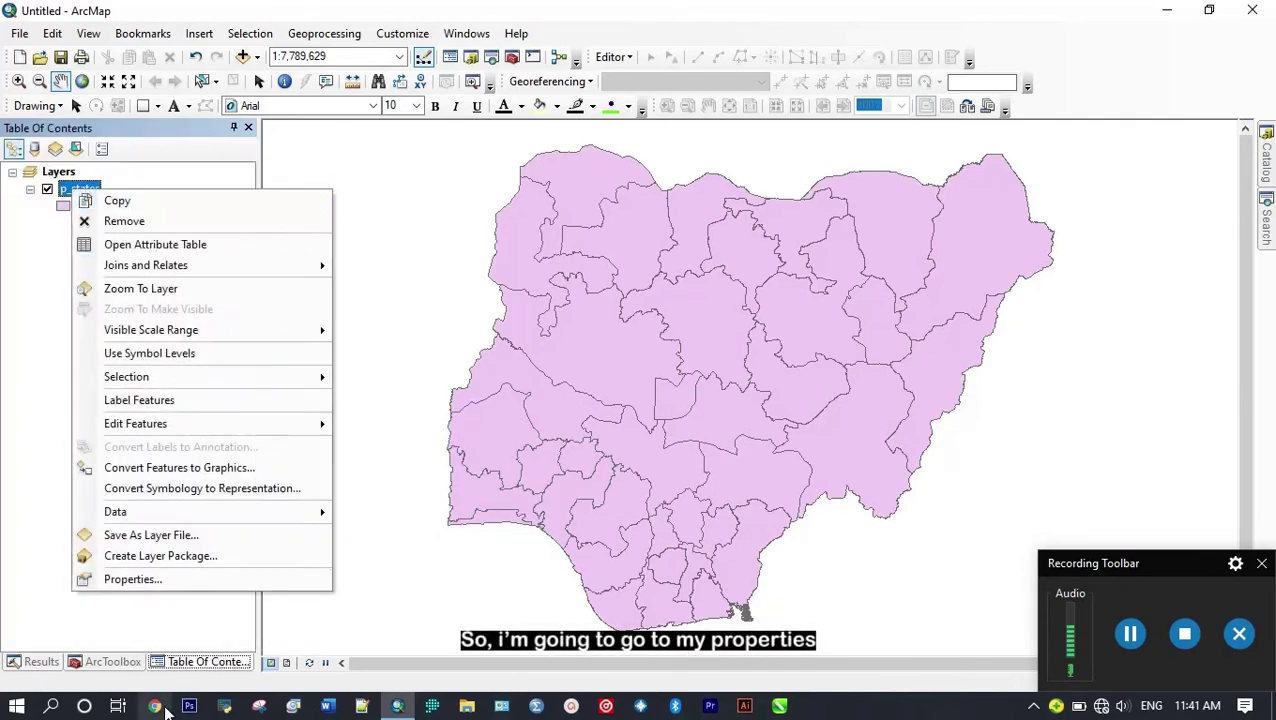
click(169, 584)
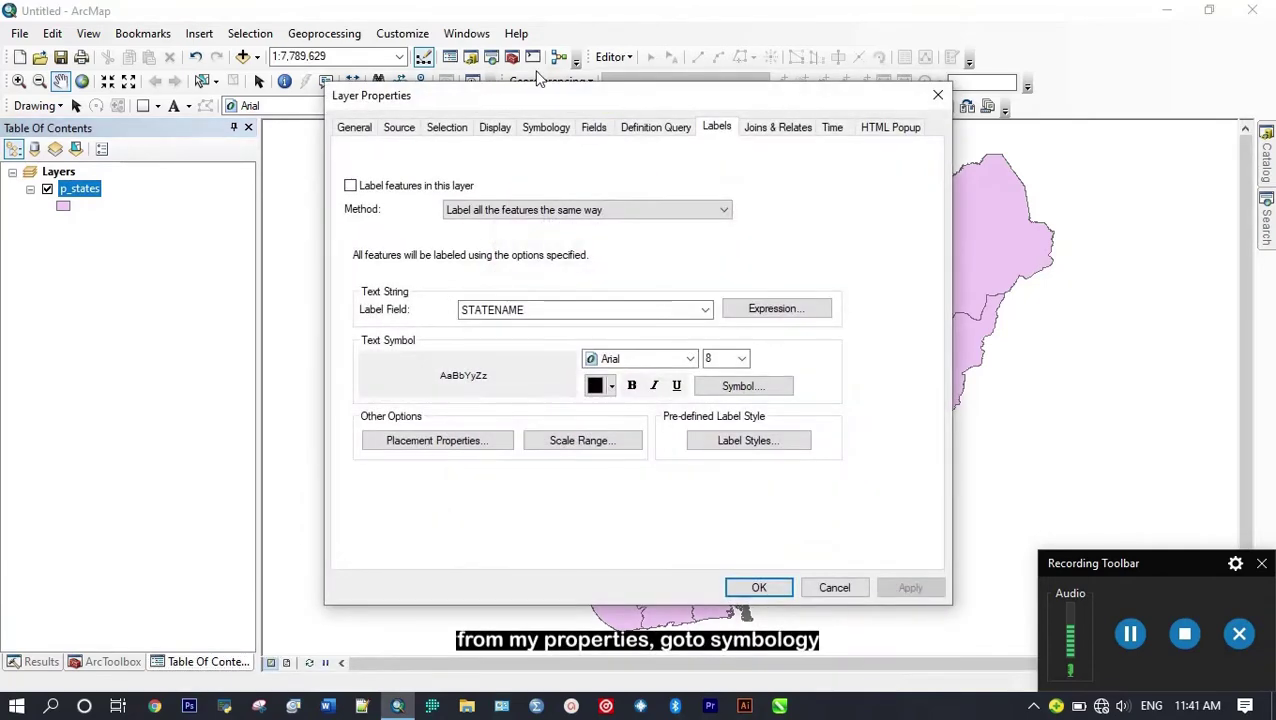
click(530, 130)
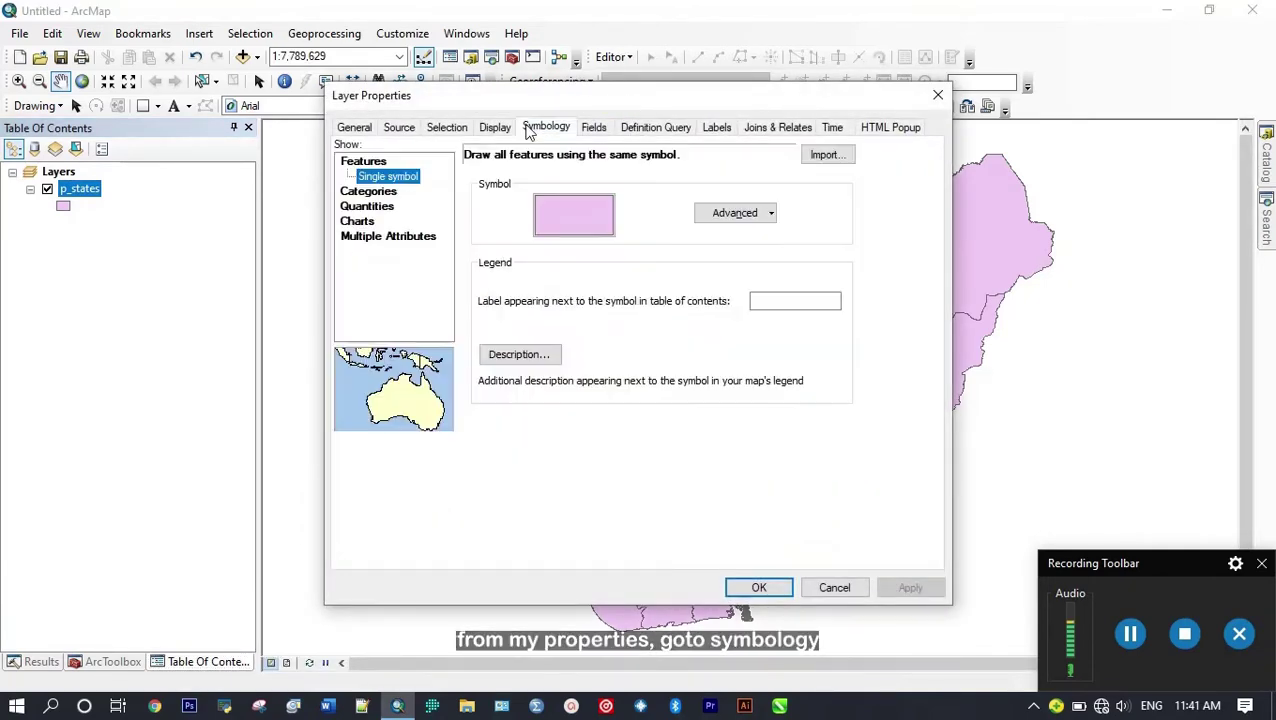
click(392, 200)
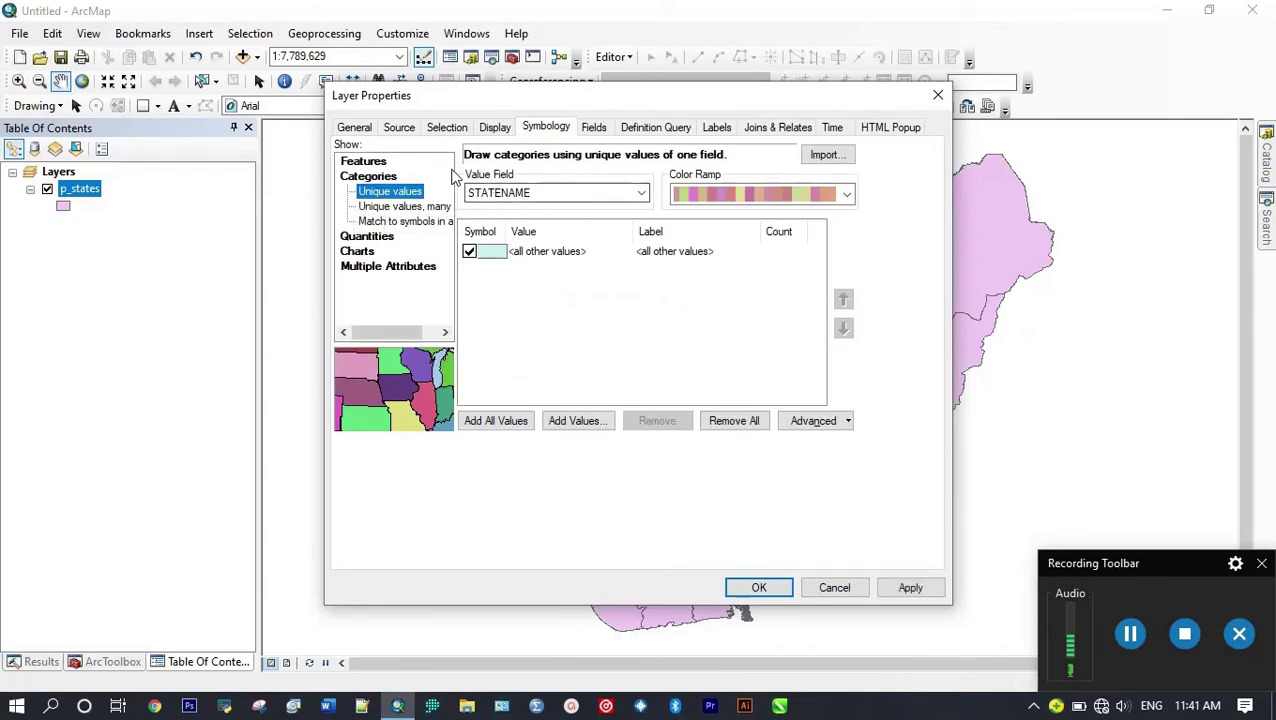
click(547, 192)
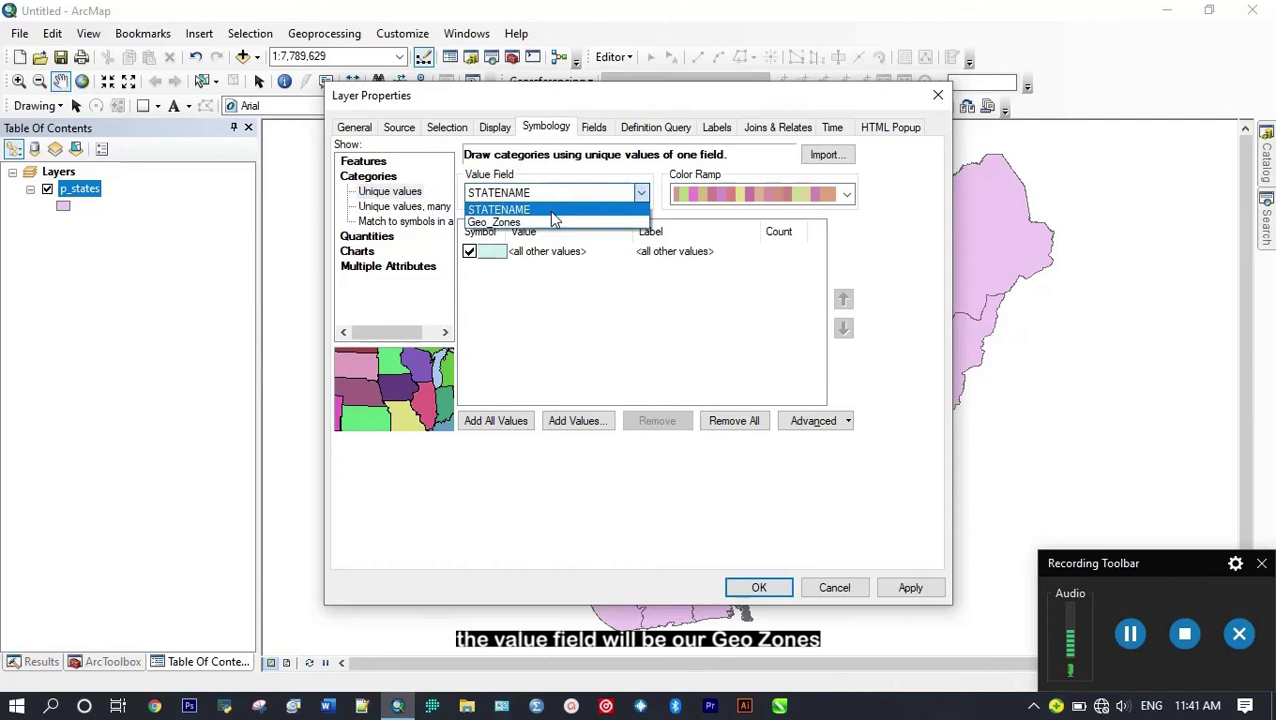
click(550, 222)
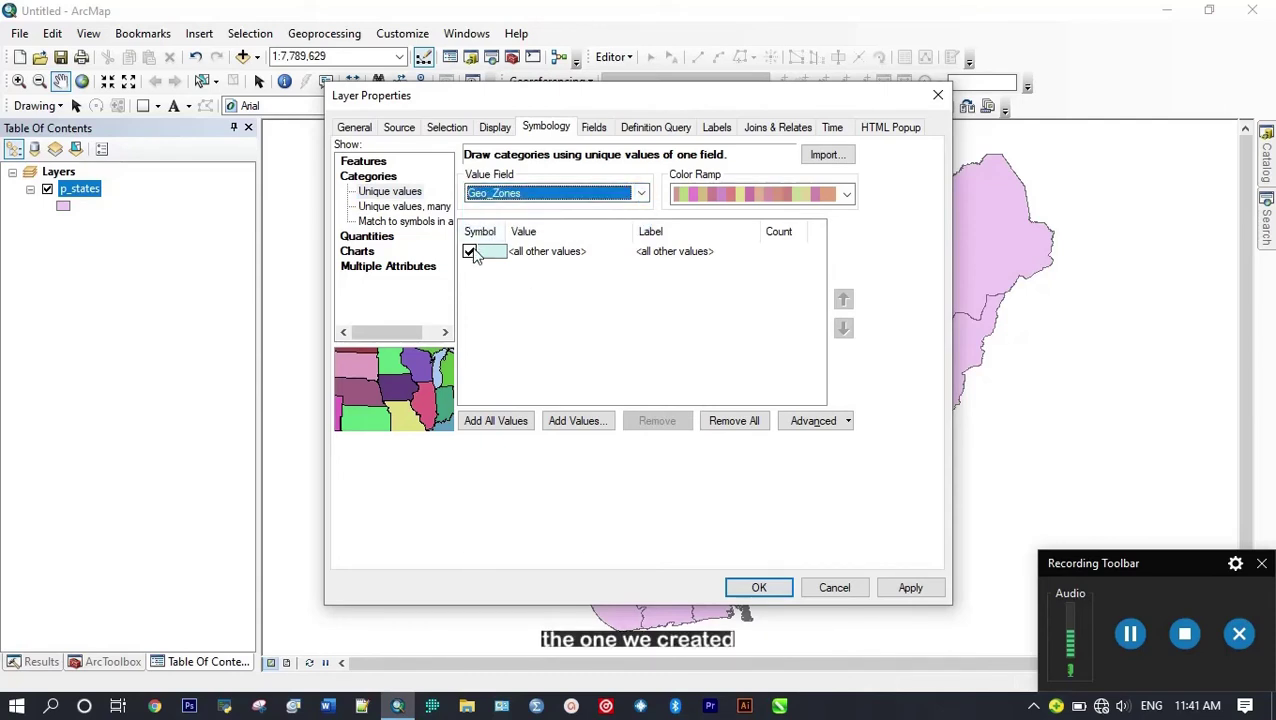
click(484, 421)
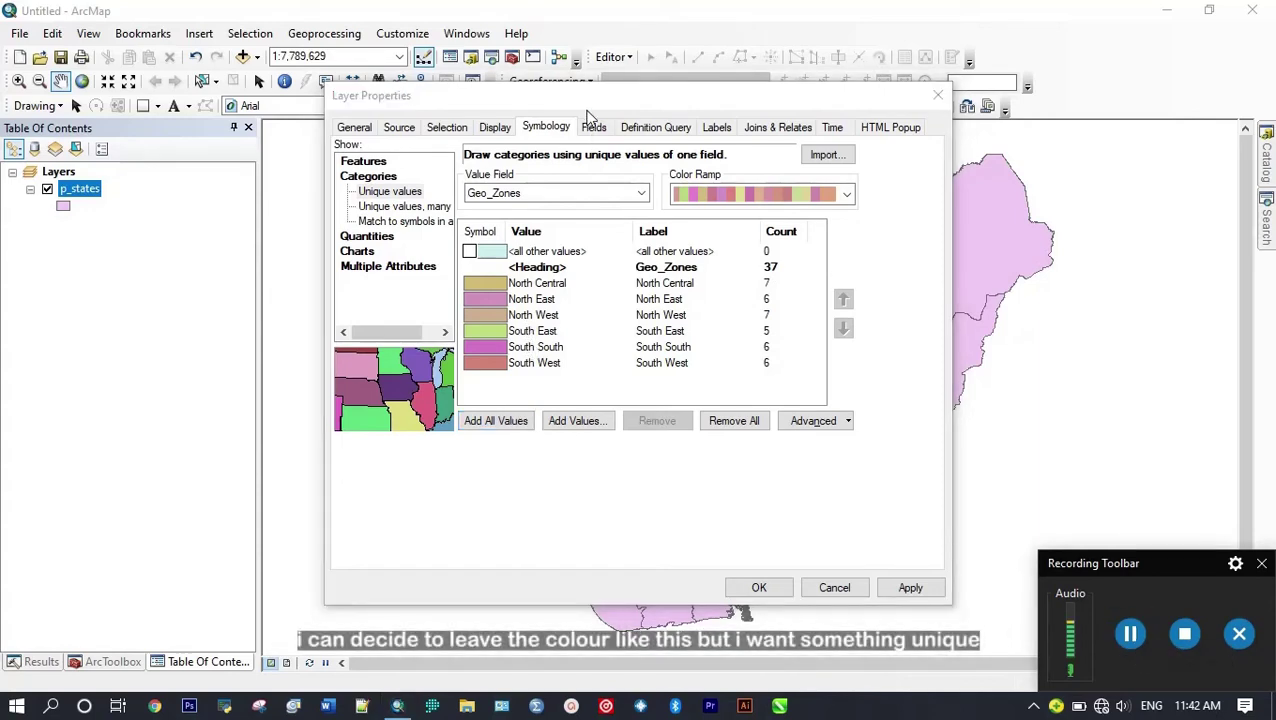
Step: Give the North Central category a salmon red fill
drag(588, 107, 385, 103)
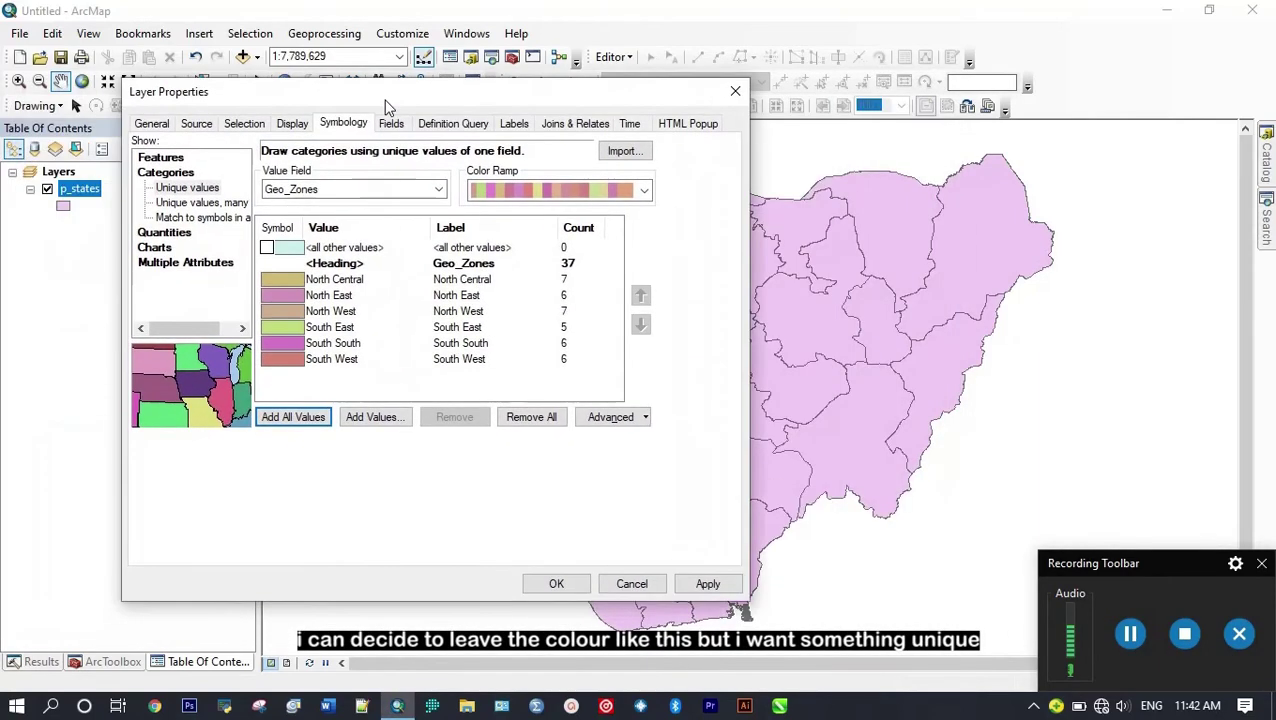
click(292, 279)
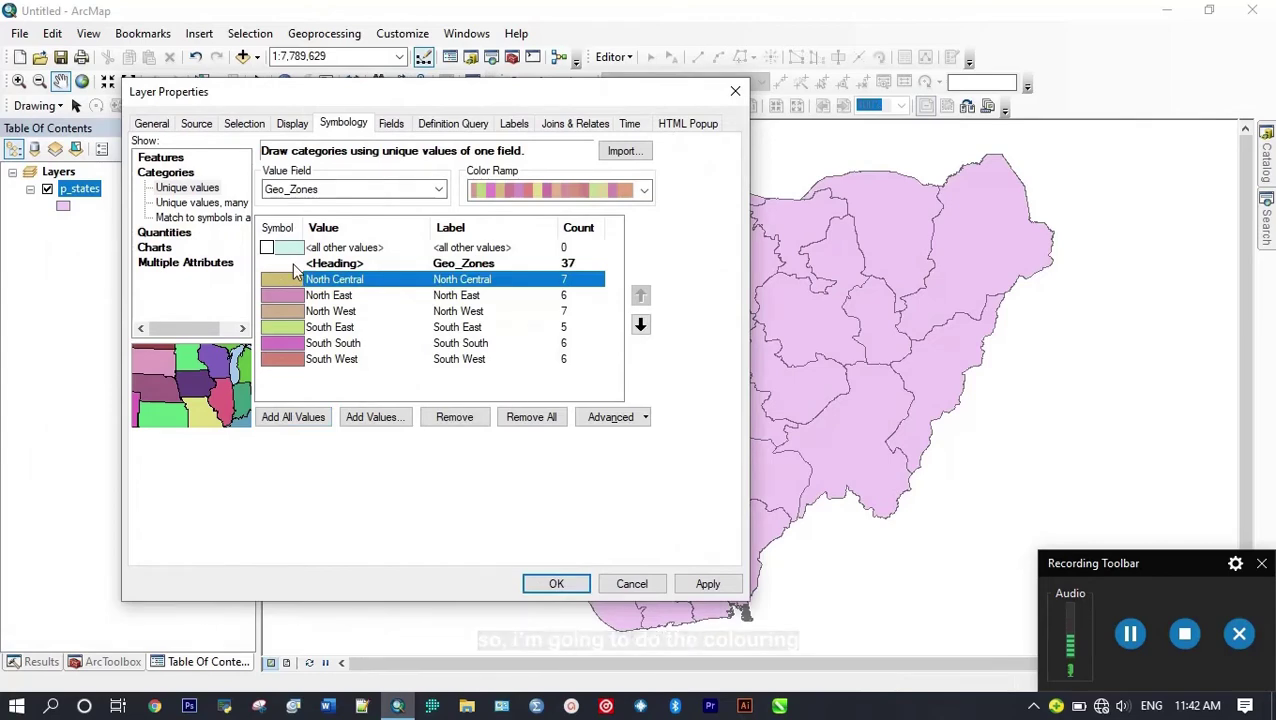
right_click(285, 277)
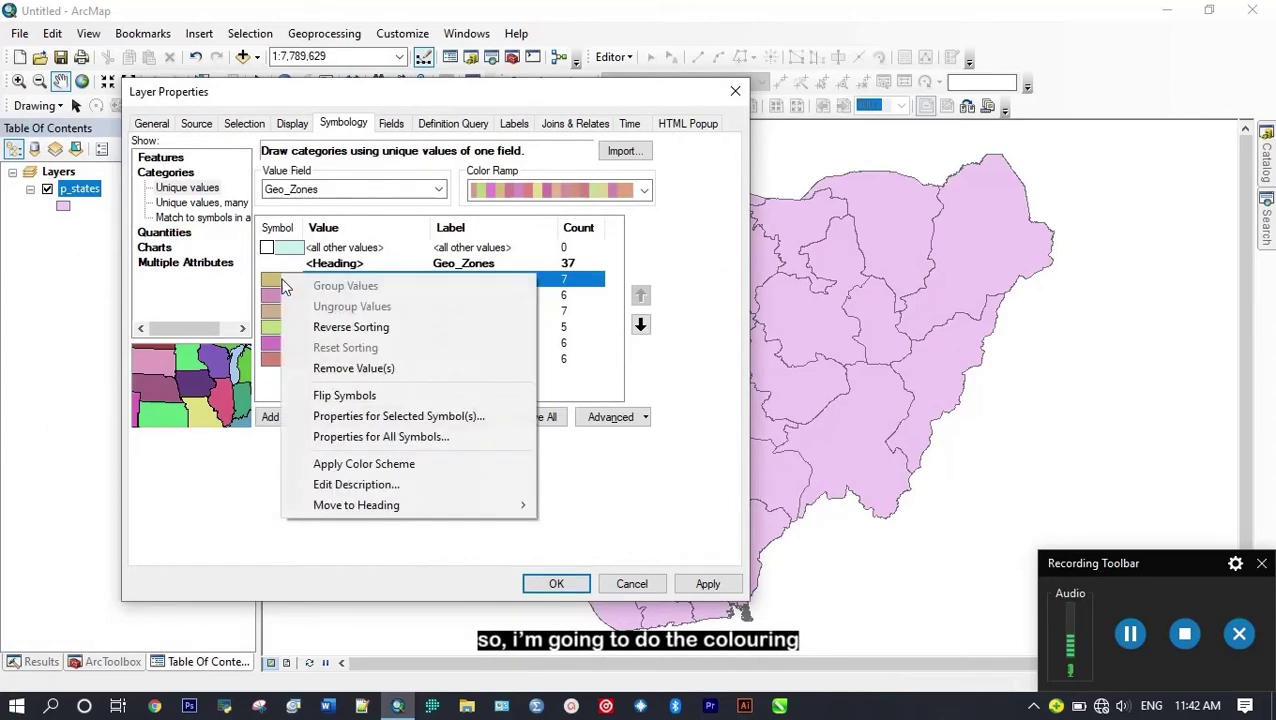
click(380, 437)
key(Escape)
double_click(282, 279)
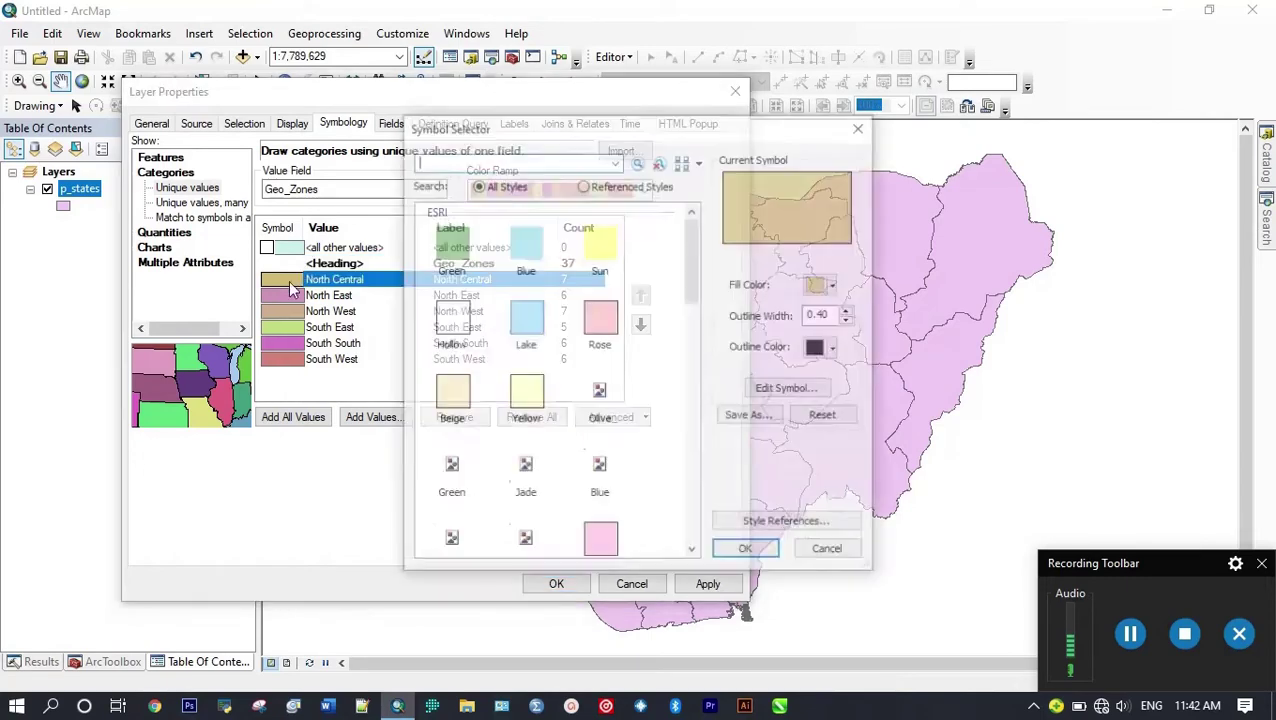
click(820, 285)
click(828, 368)
click(823, 552)
Step: Colour North East pale yellow and North West light green
click(290, 300)
double_click(290, 300)
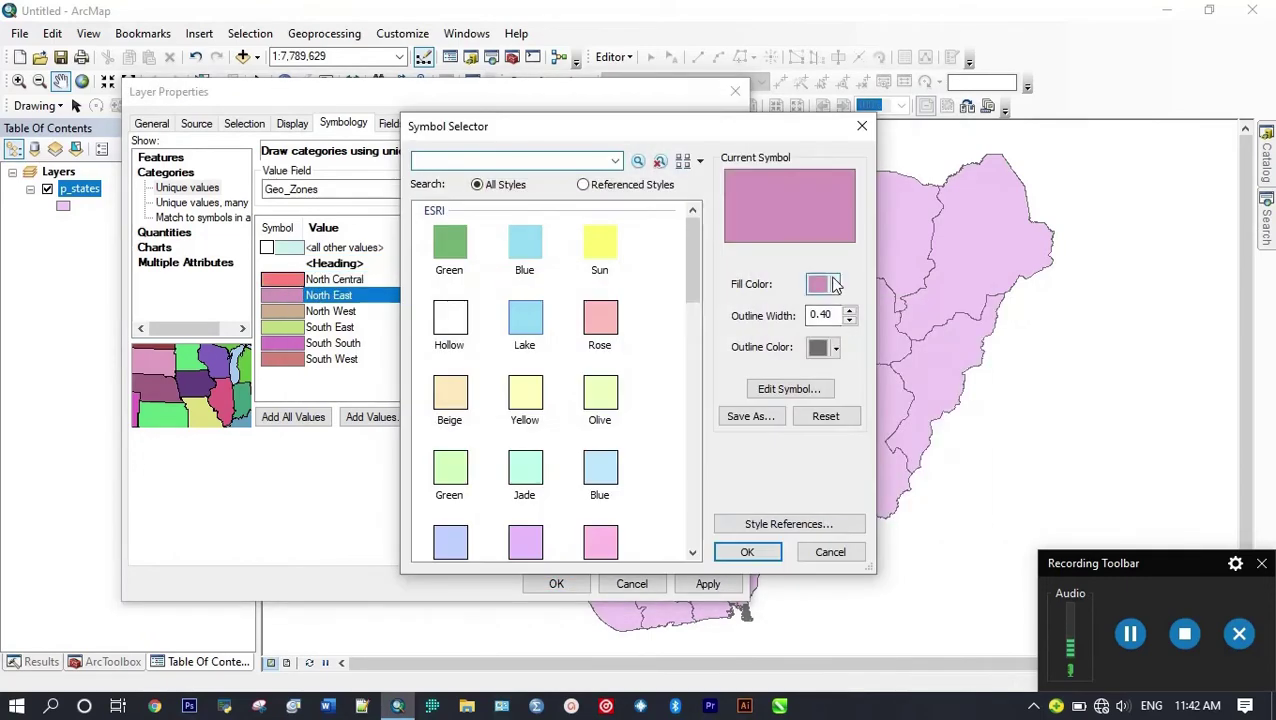
click(820, 285)
click(845, 340)
click(747, 552)
double_click(283, 311)
click(820, 285)
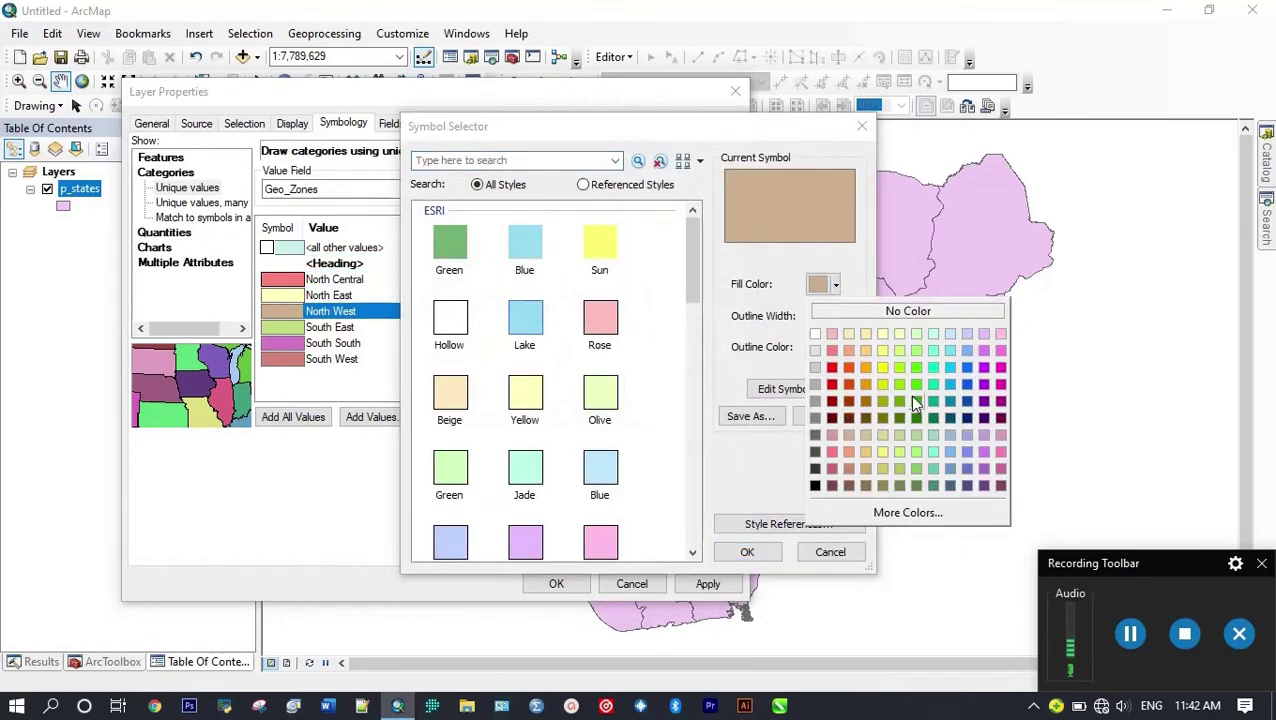
click(820, 413)
click(747, 552)
Step: Colour South East light blue, South South dark blue and South West olive
double_click(283, 327)
click(820, 285)
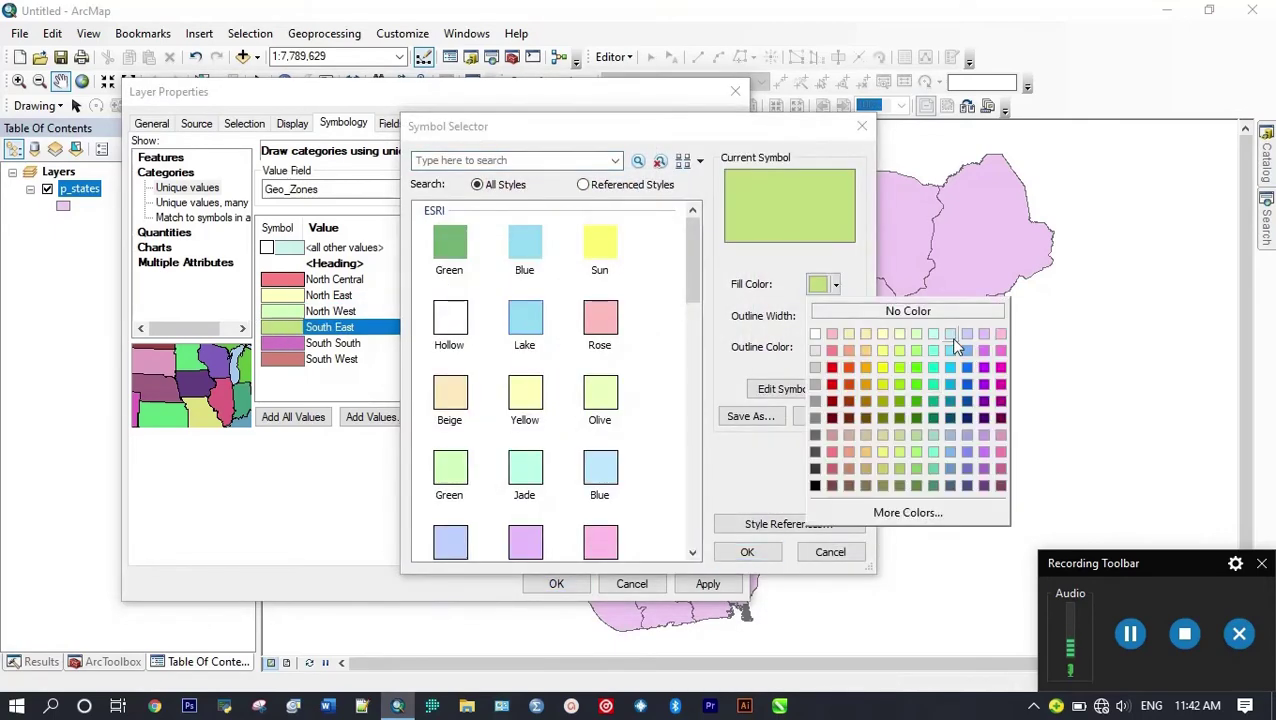
click(950, 337)
click(747, 552)
double_click(283, 343)
click(820, 285)
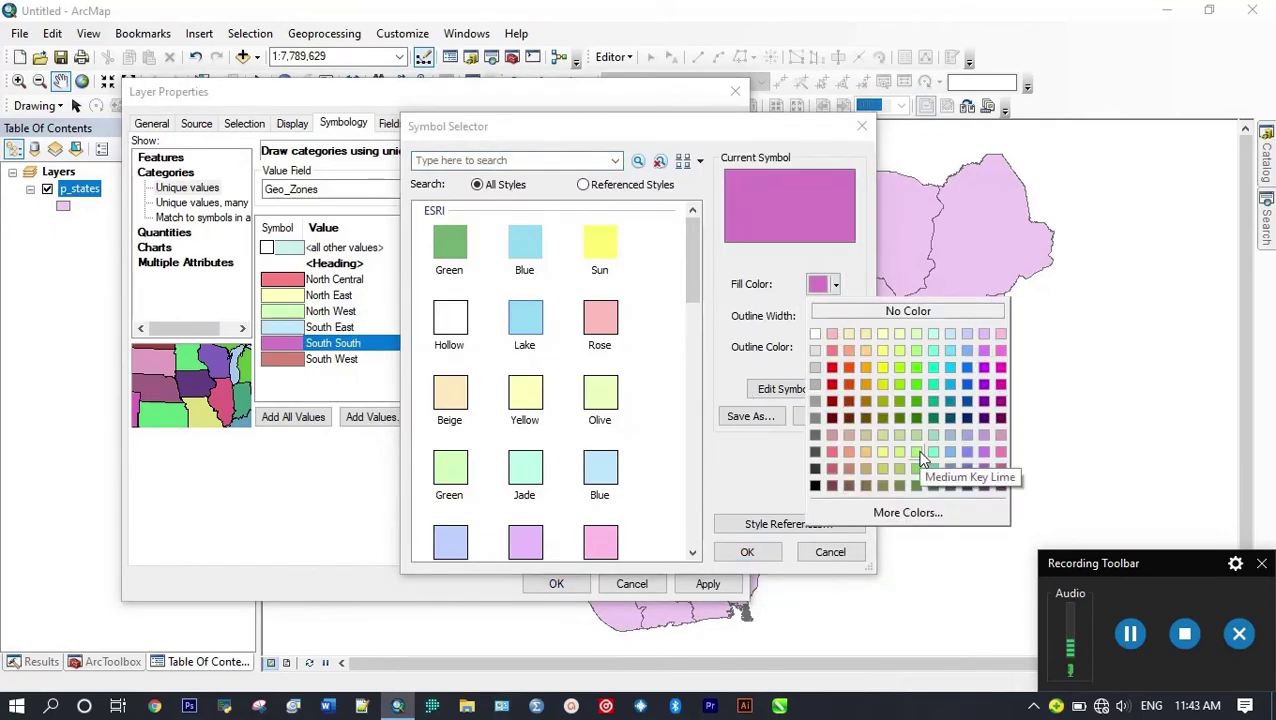
click(984, 486)
click(747, 552)
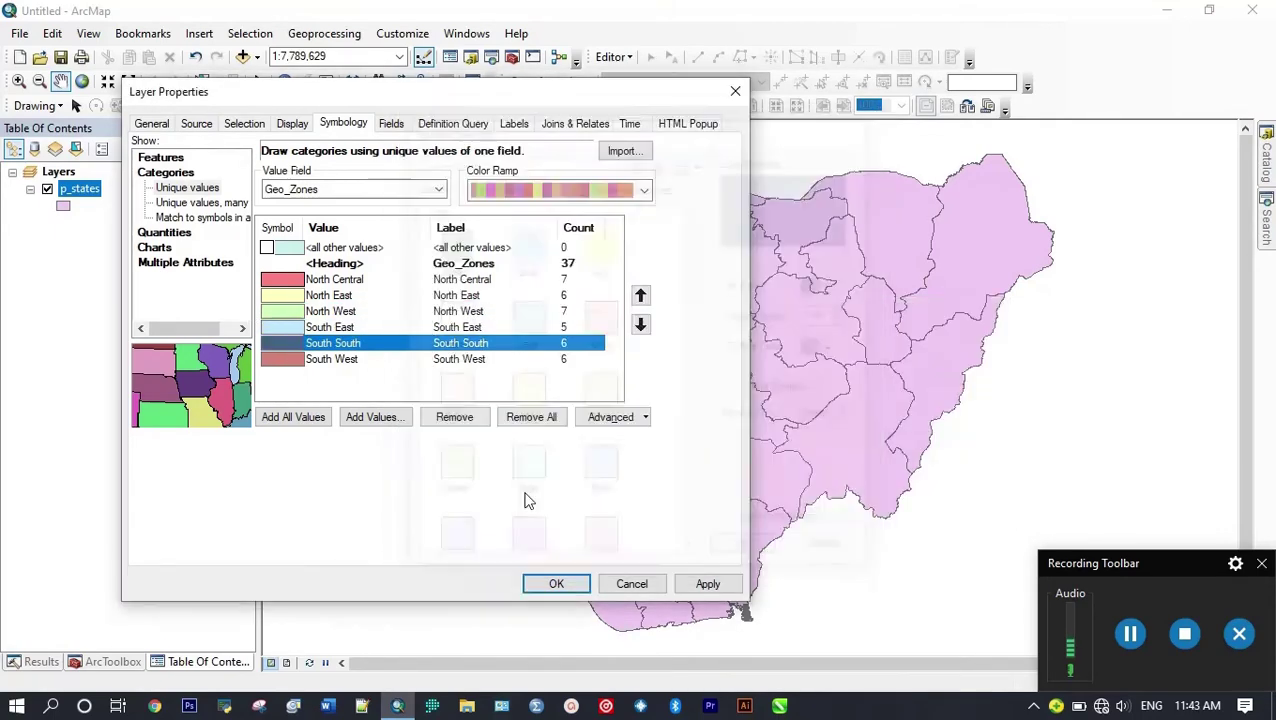
double_click(281, 359)
click(837, 285)
click(891, 412)
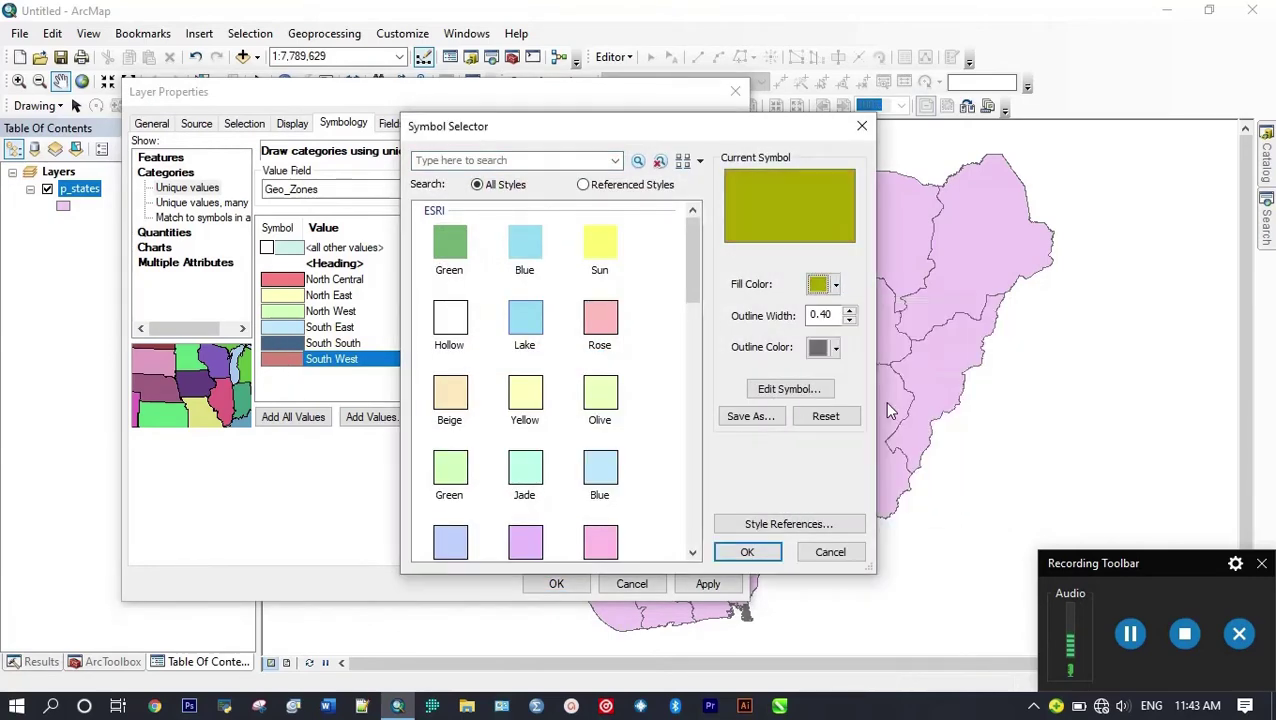
click(747, 552)
Step: Apply the six zone colours to the map and turn on Label Features for p_states
click(556, 583)
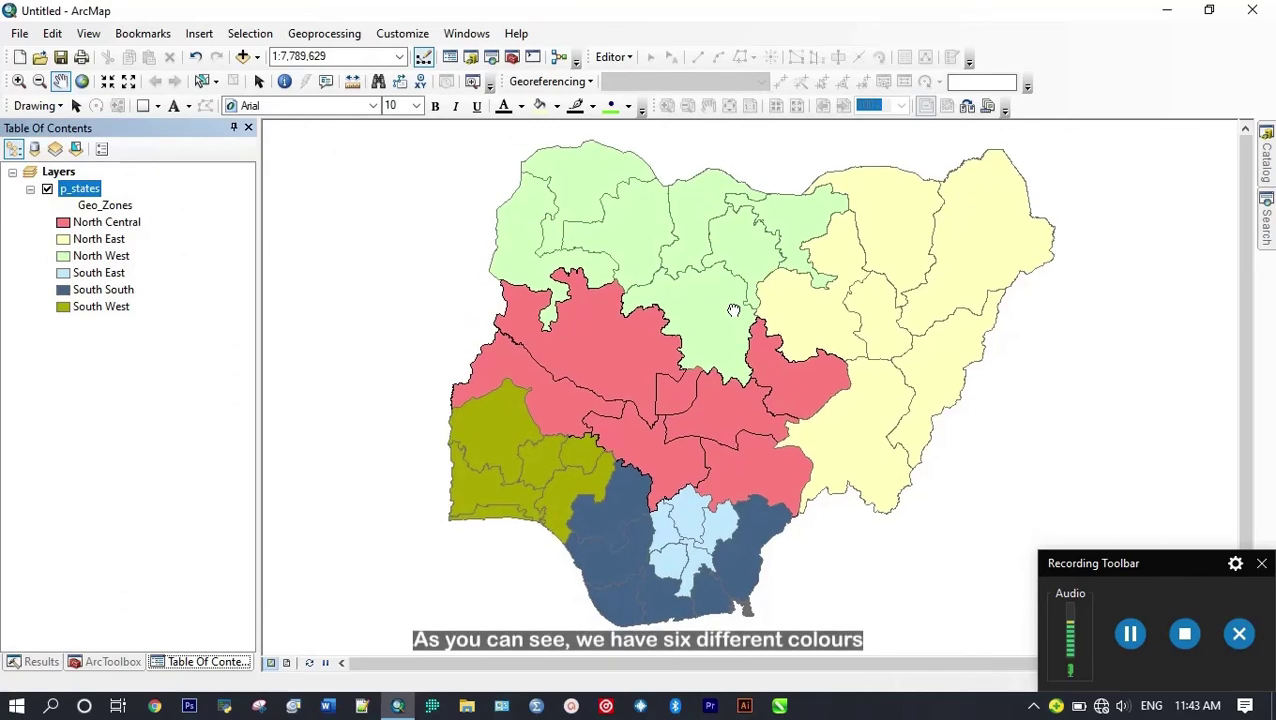
drag(875, 343, 882, 400)
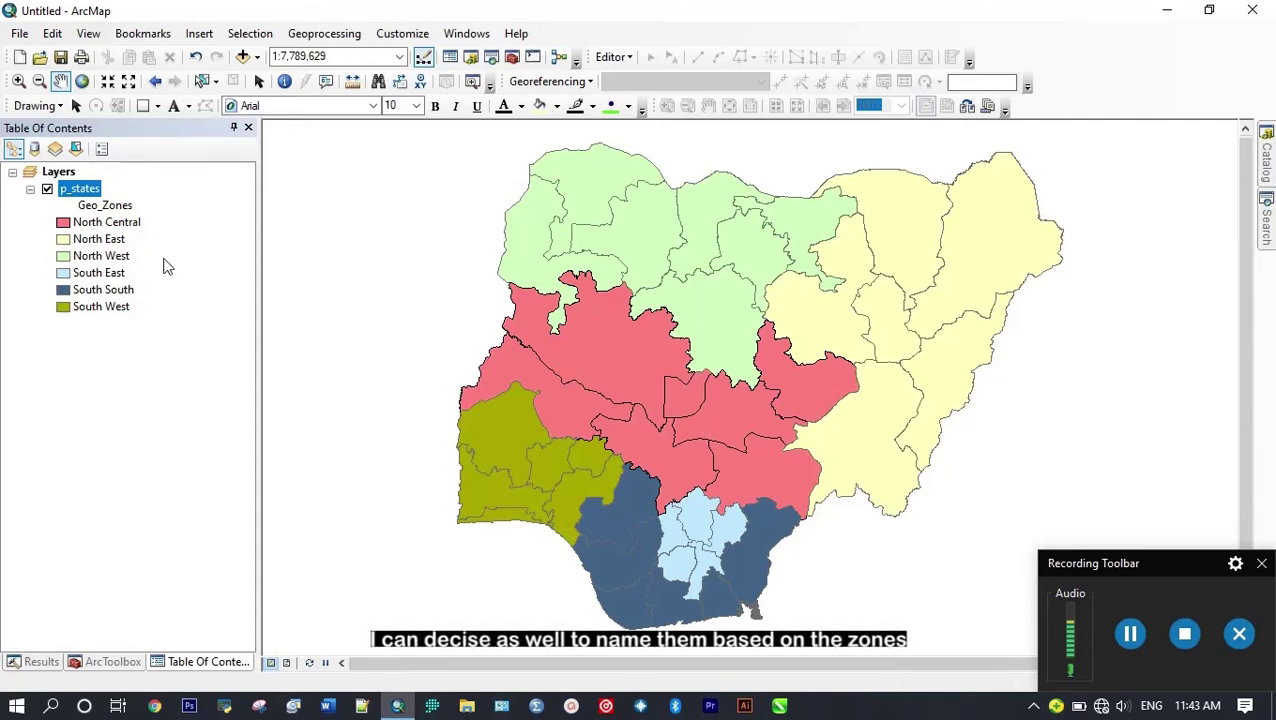
right_click(89, 190)
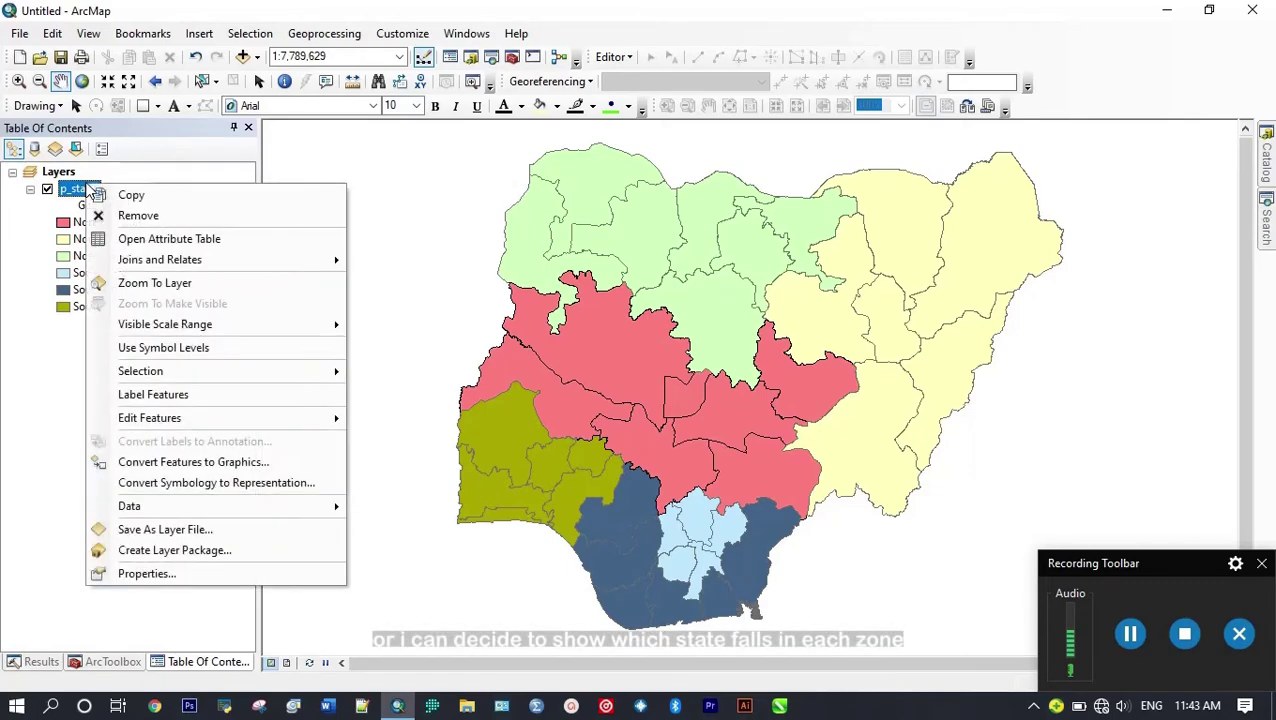
click(233, 571)
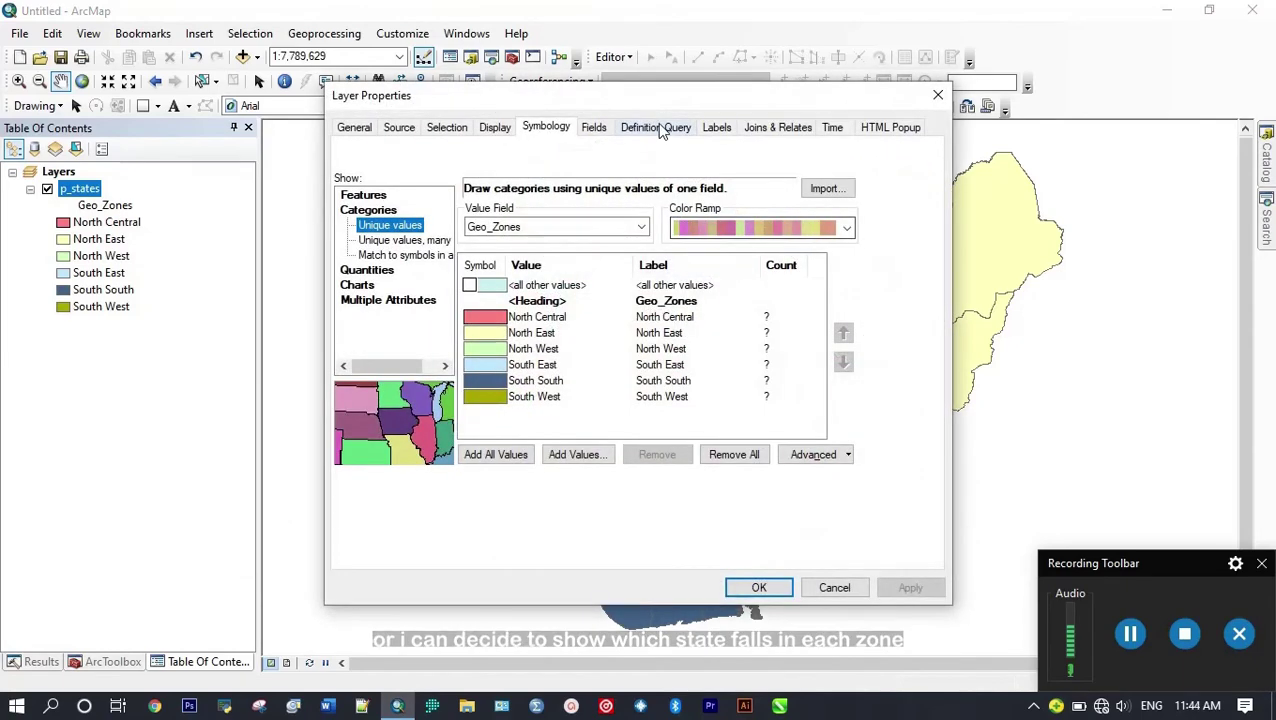
click(711, 131)
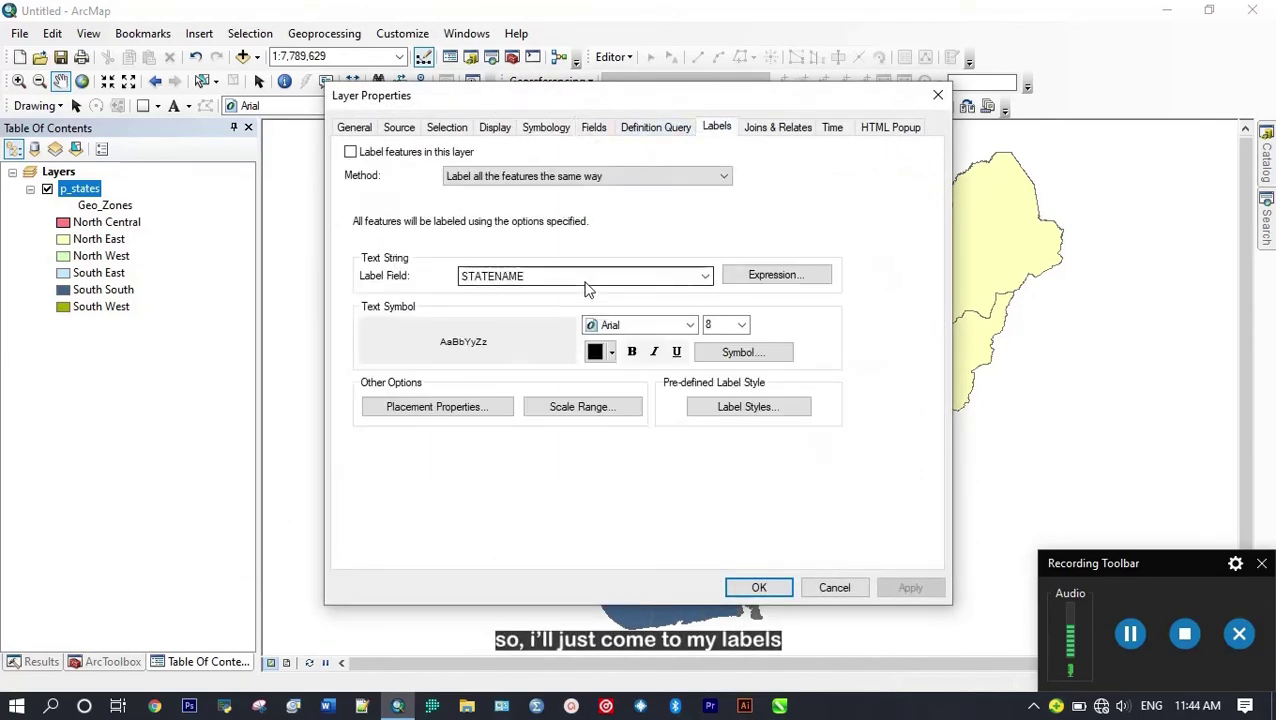
click(759, 588)
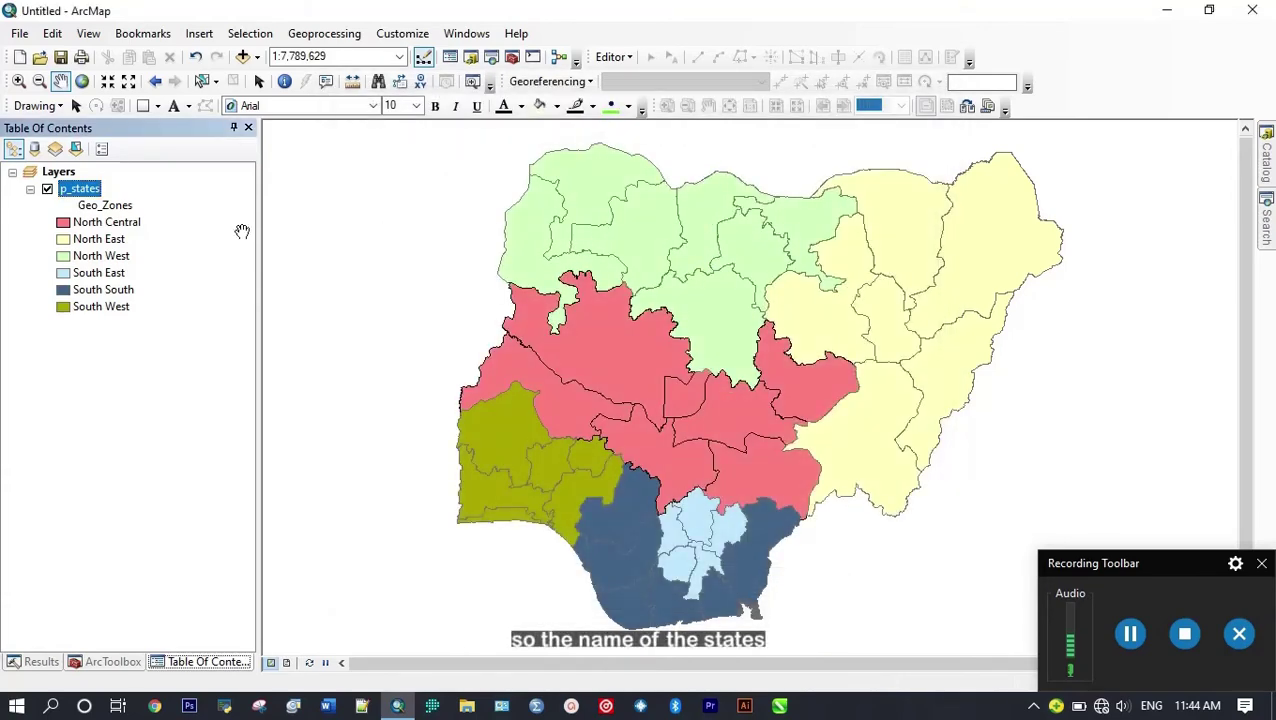
right_click(86, 189)
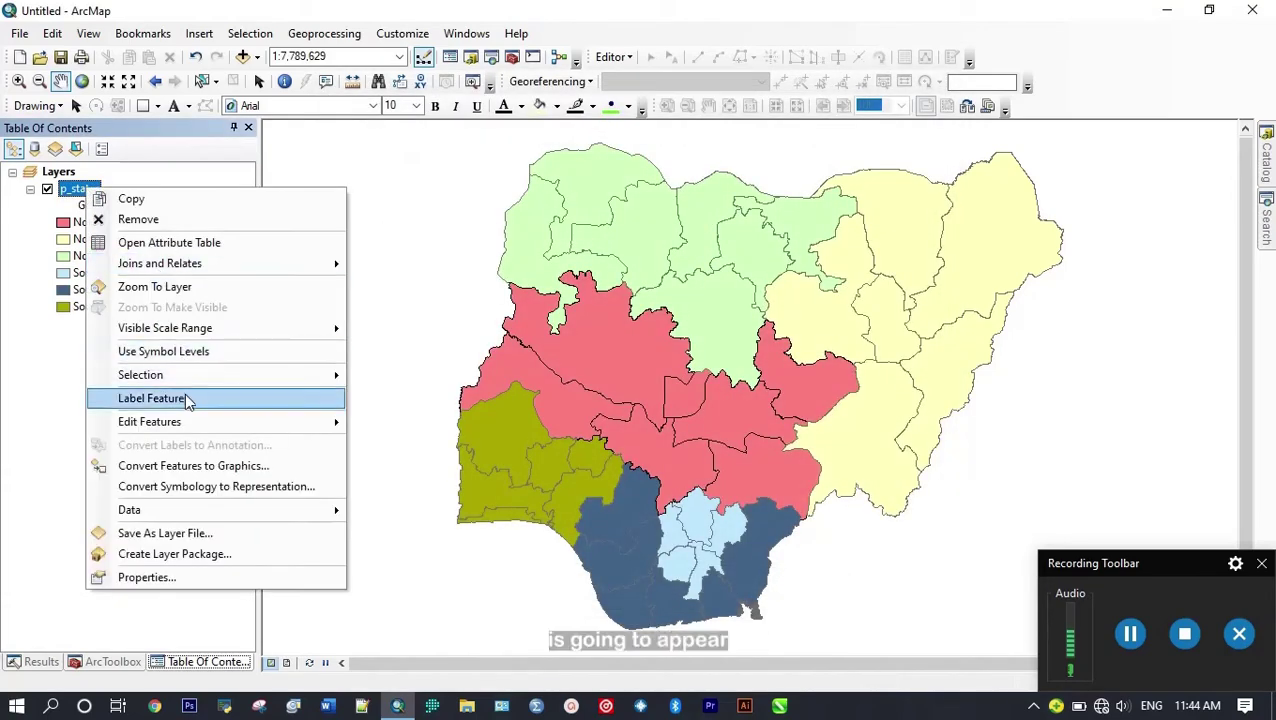
click(184, 393)
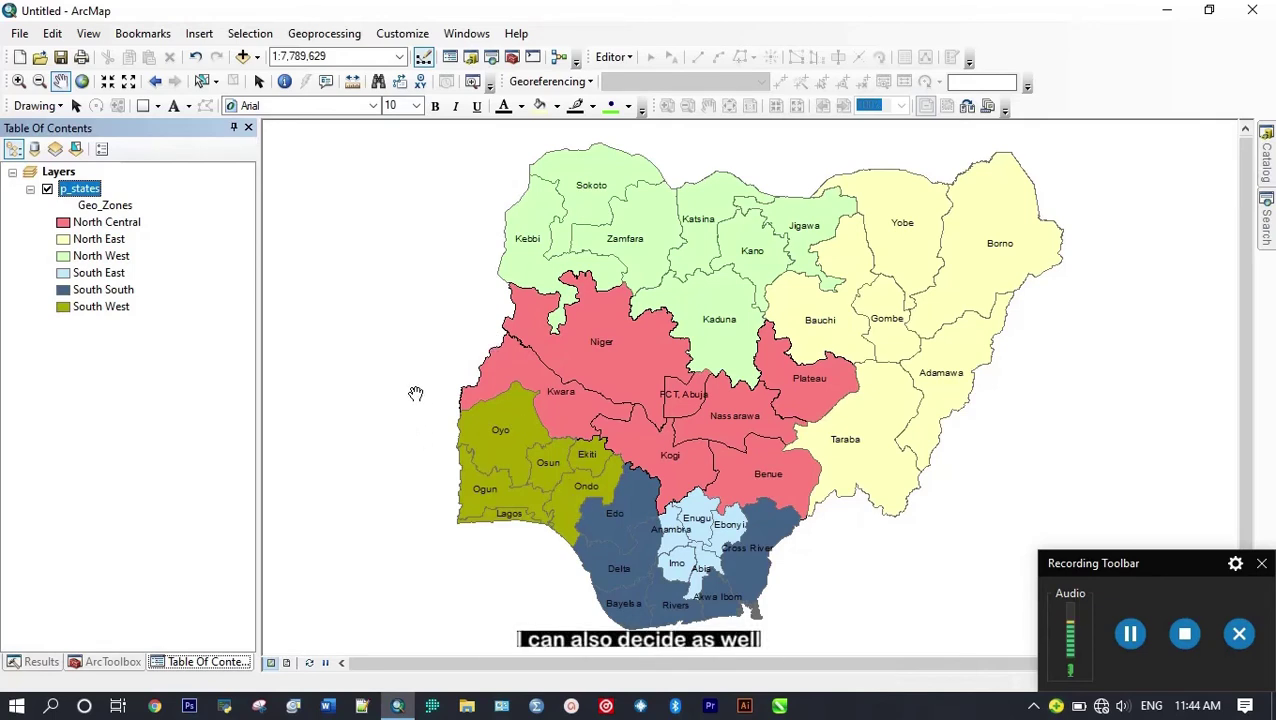
Step: In the p_states label settings, label the states by the Geo_Zones field
right_click(90, 189)
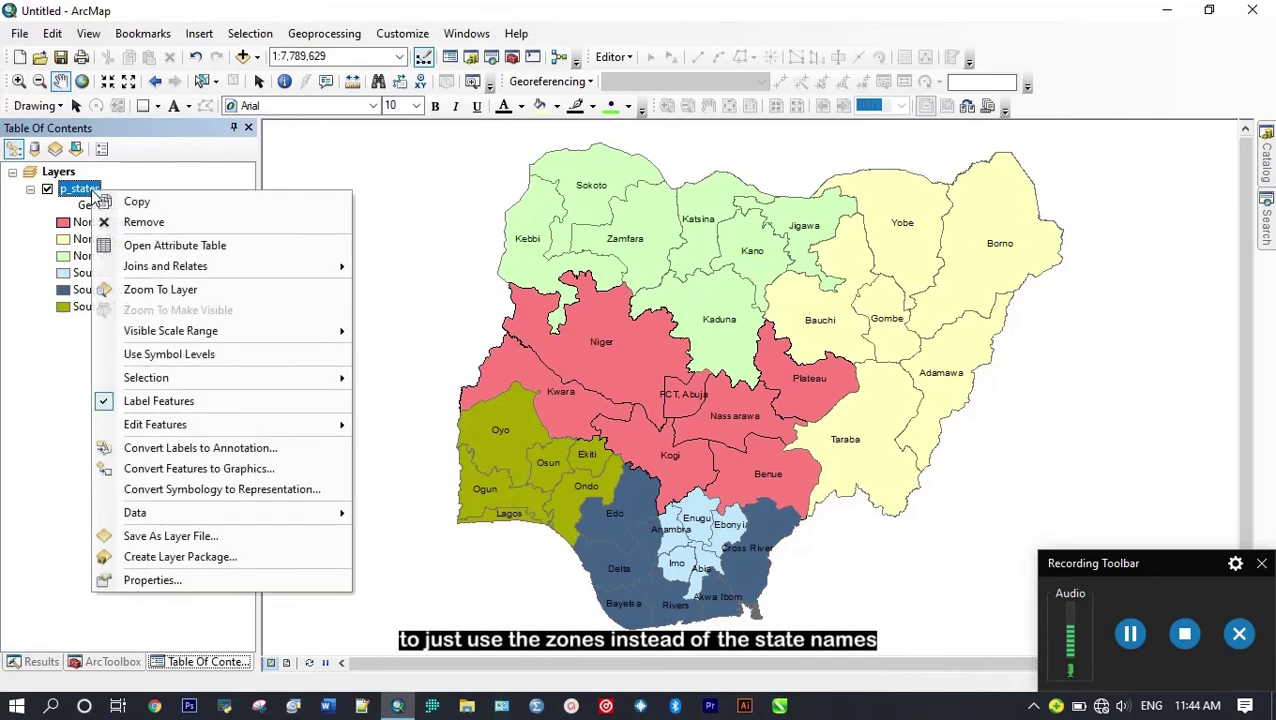
click(236, 580)
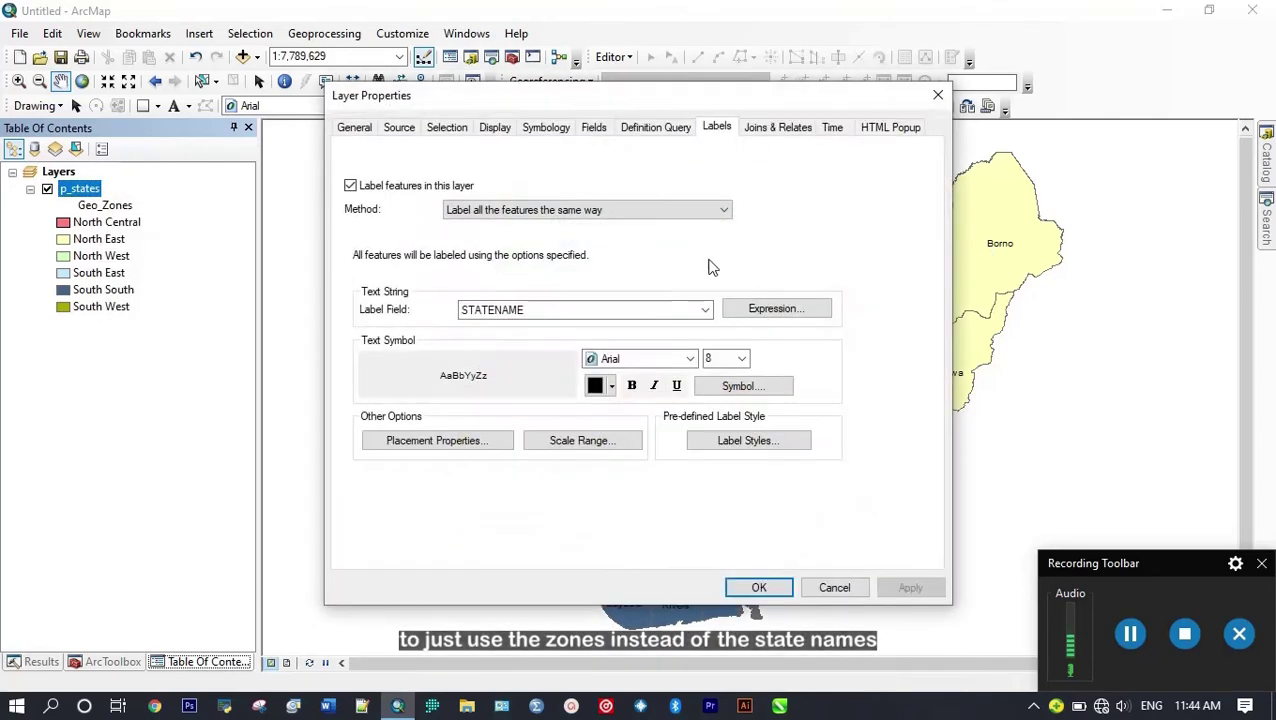
click(683, 309)
click(557, 313)
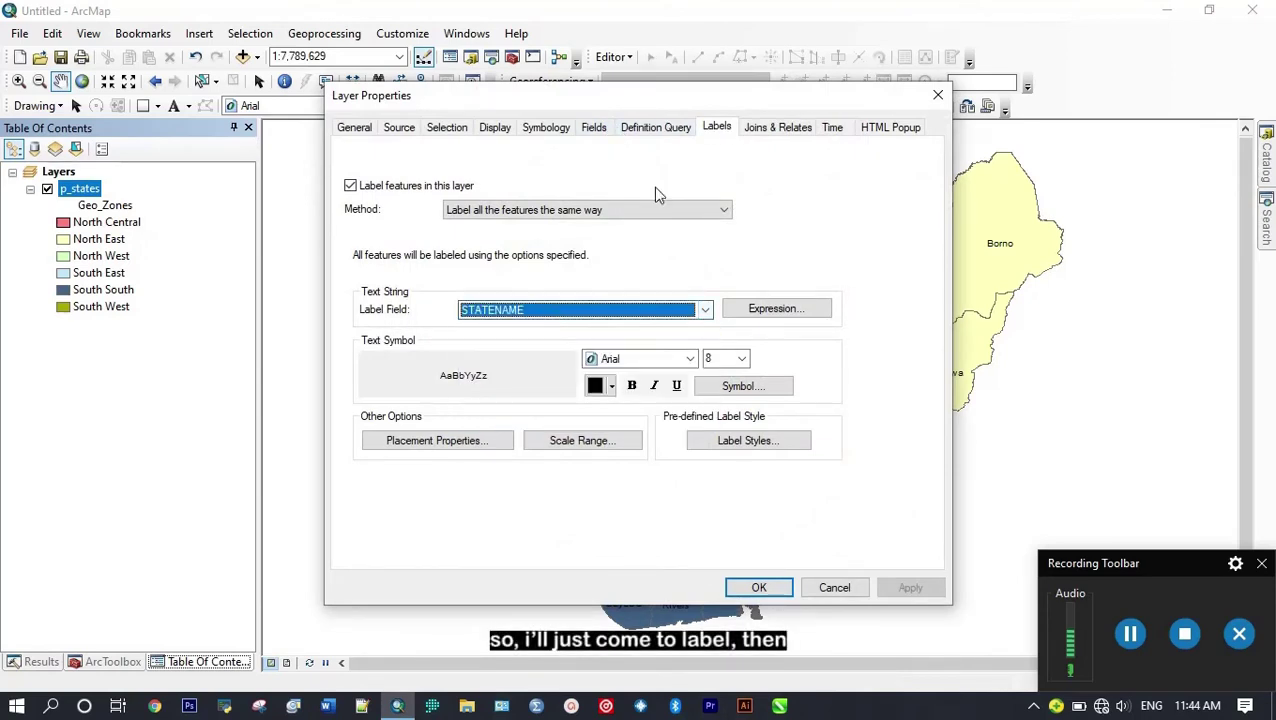
click(599, 310)
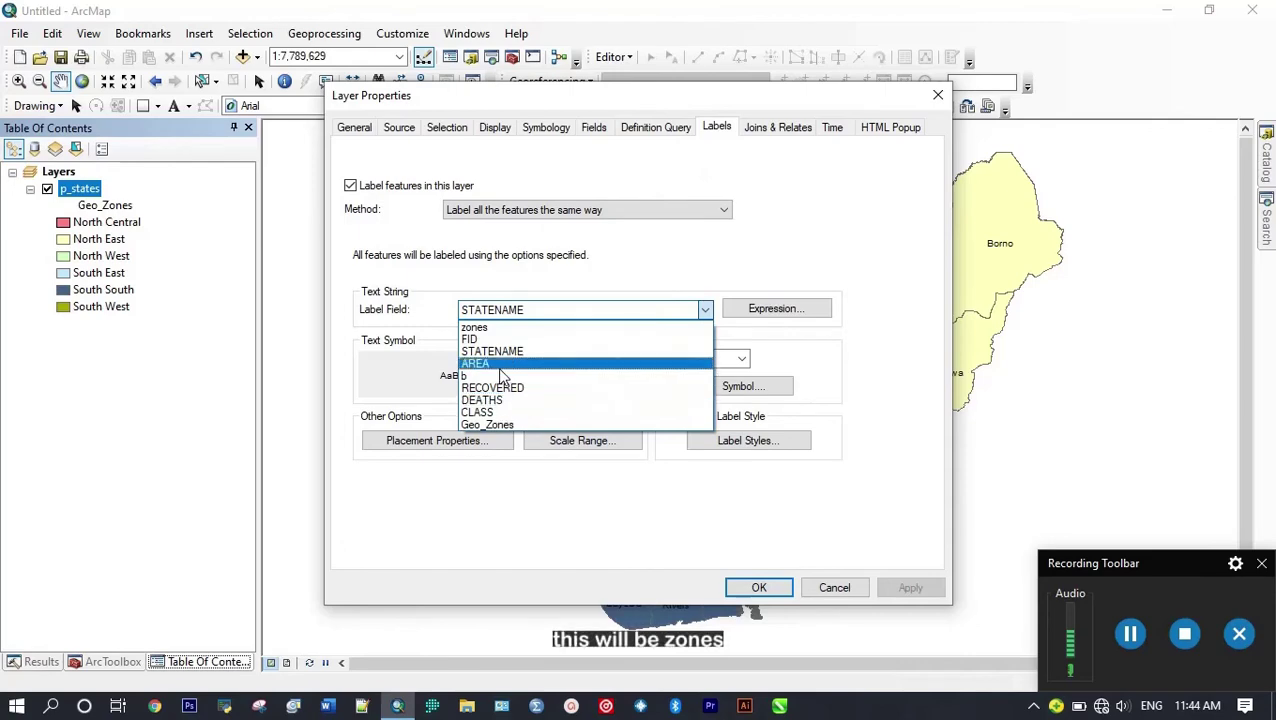
click(511, 328)
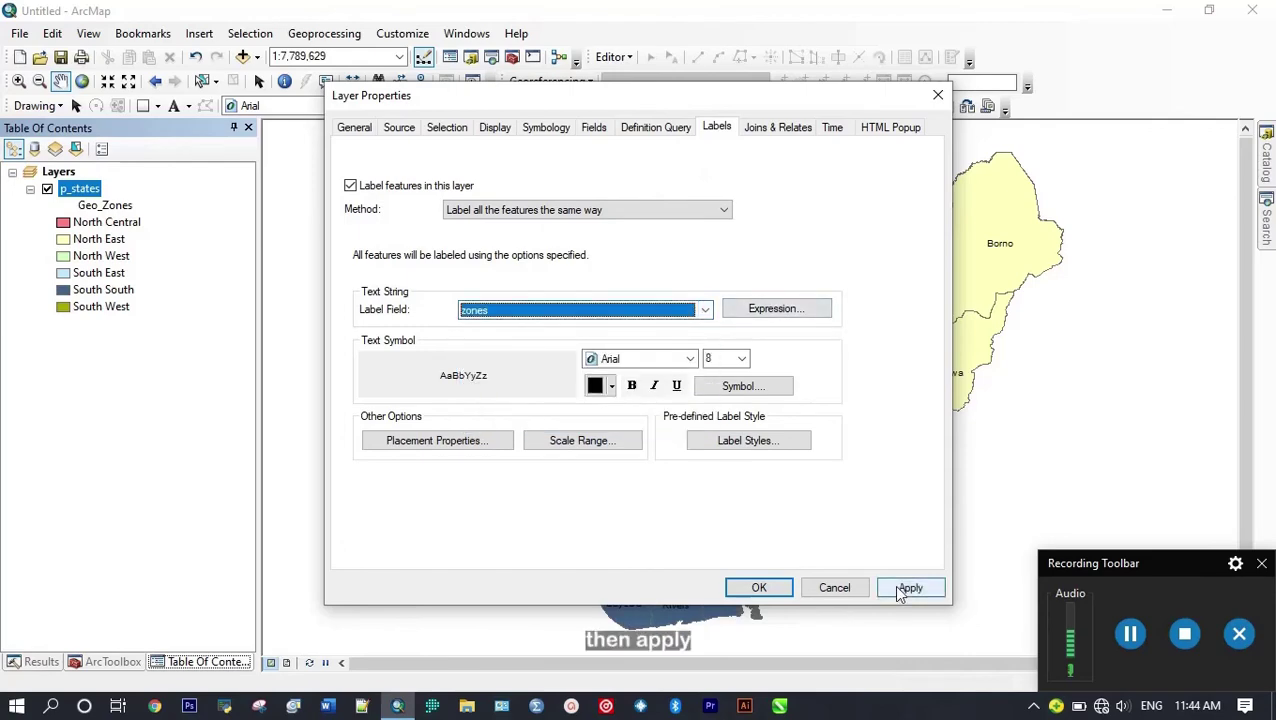
click(905, 588)
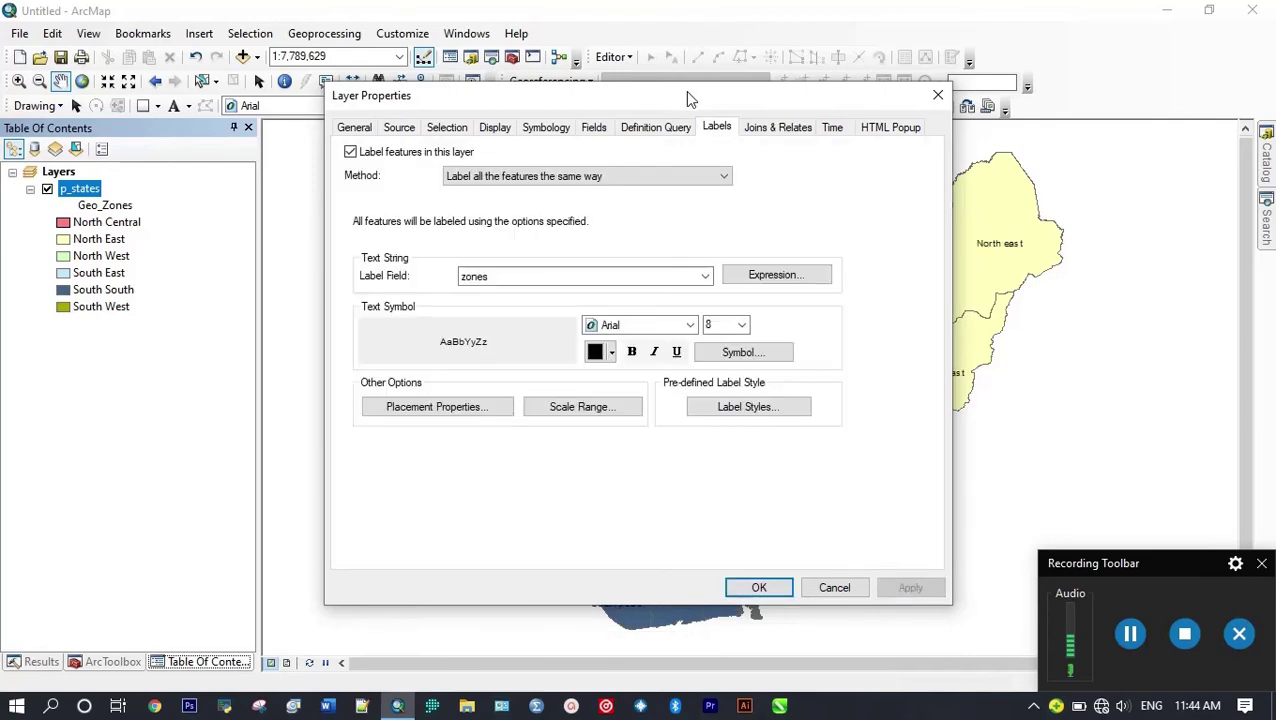
drag(700, 95, 322, 90)
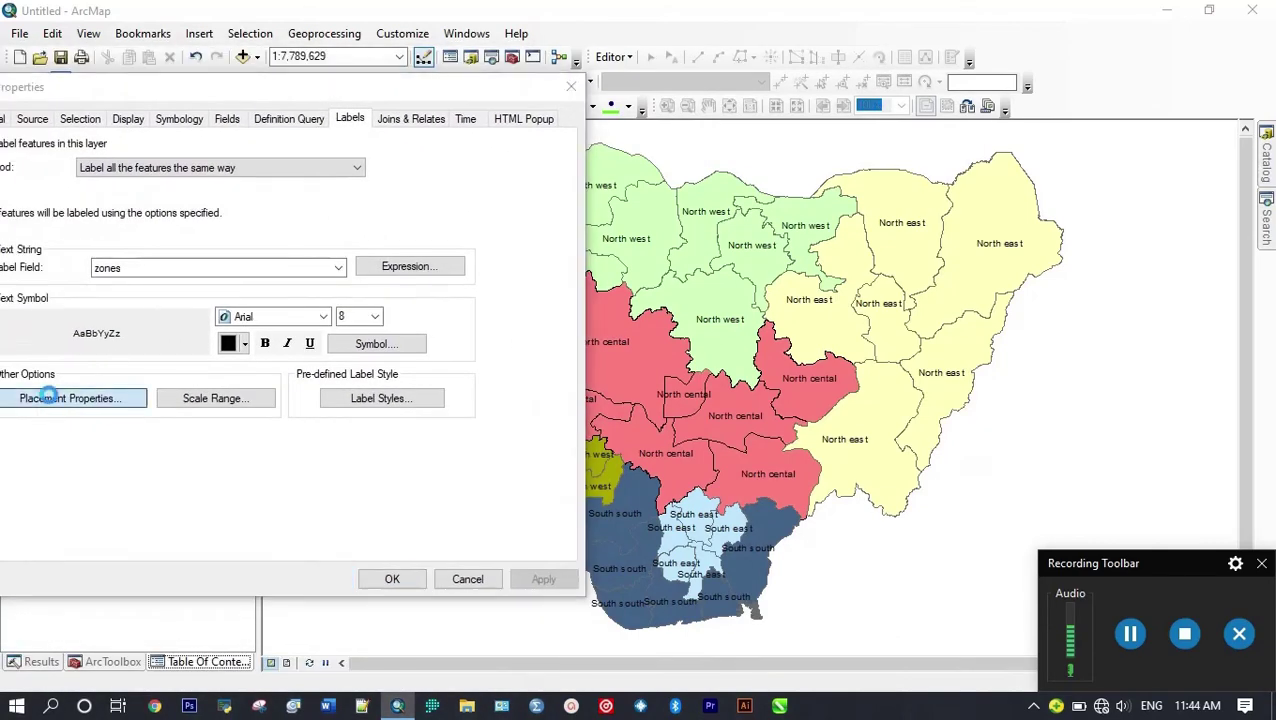
Step: Review label placement and reduce the label font size to 6
click(46, 396)
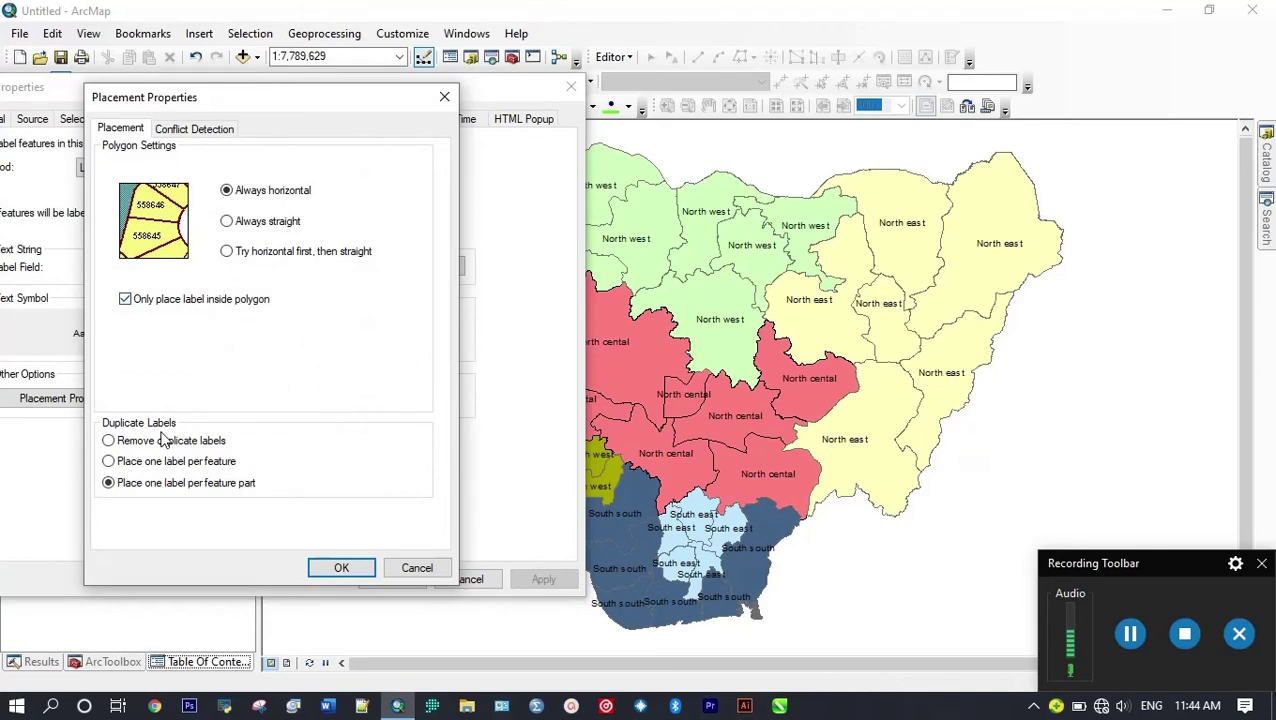
click(338, 570)
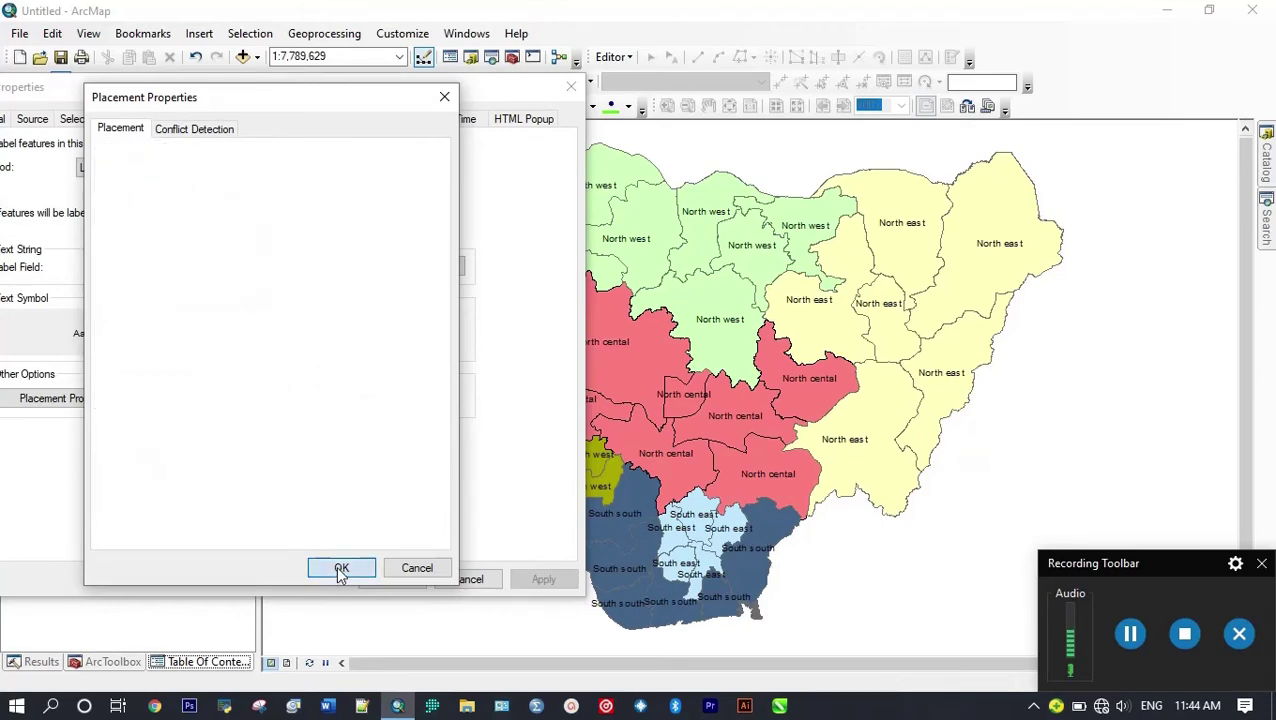
click(541, 579)
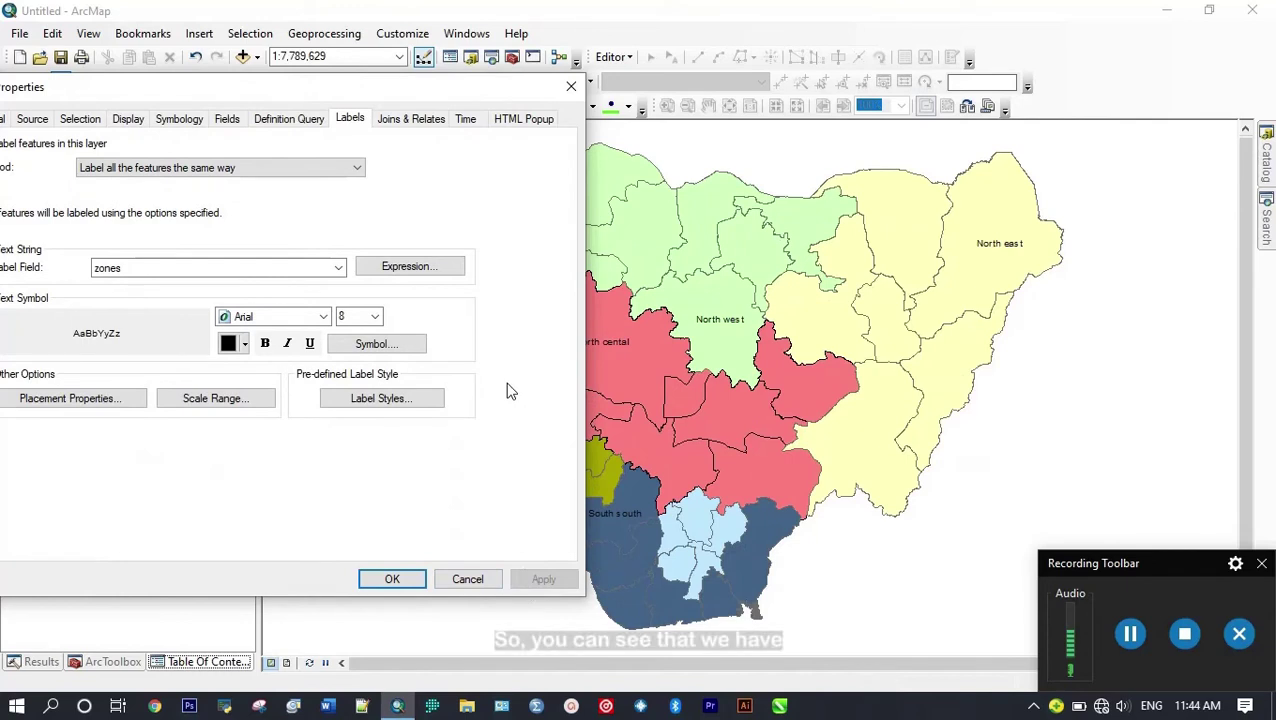
click(373, 316)
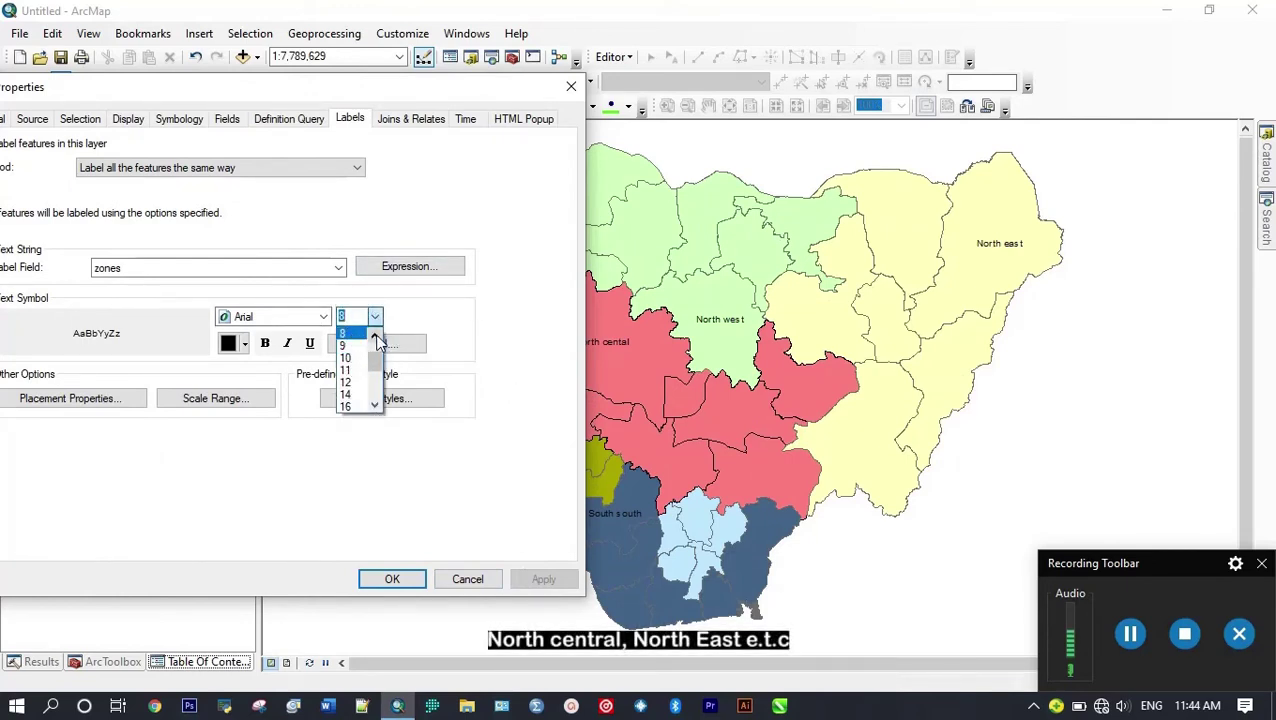
click(375, 337)
click(346, 333)
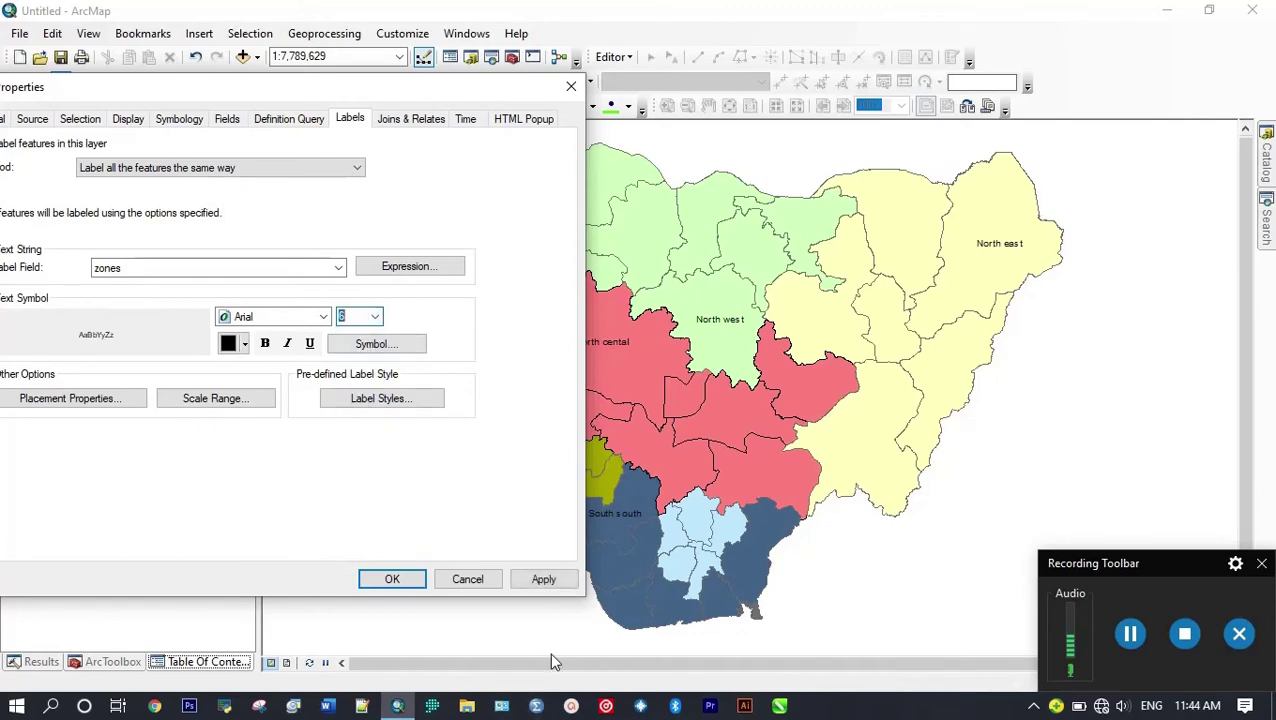
click(545, 580)
drag(404, 98, 785, 133)
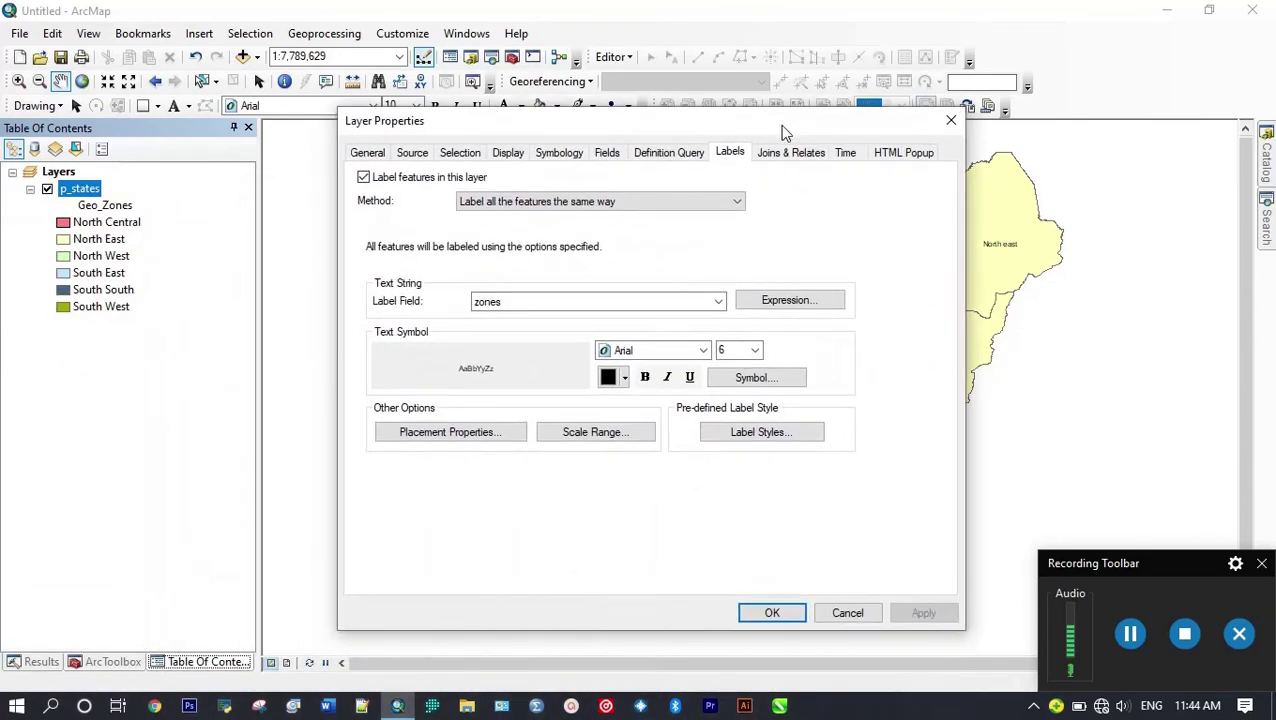
Step: Change the label field to STATENAME and apply the labels
click(643, 305)
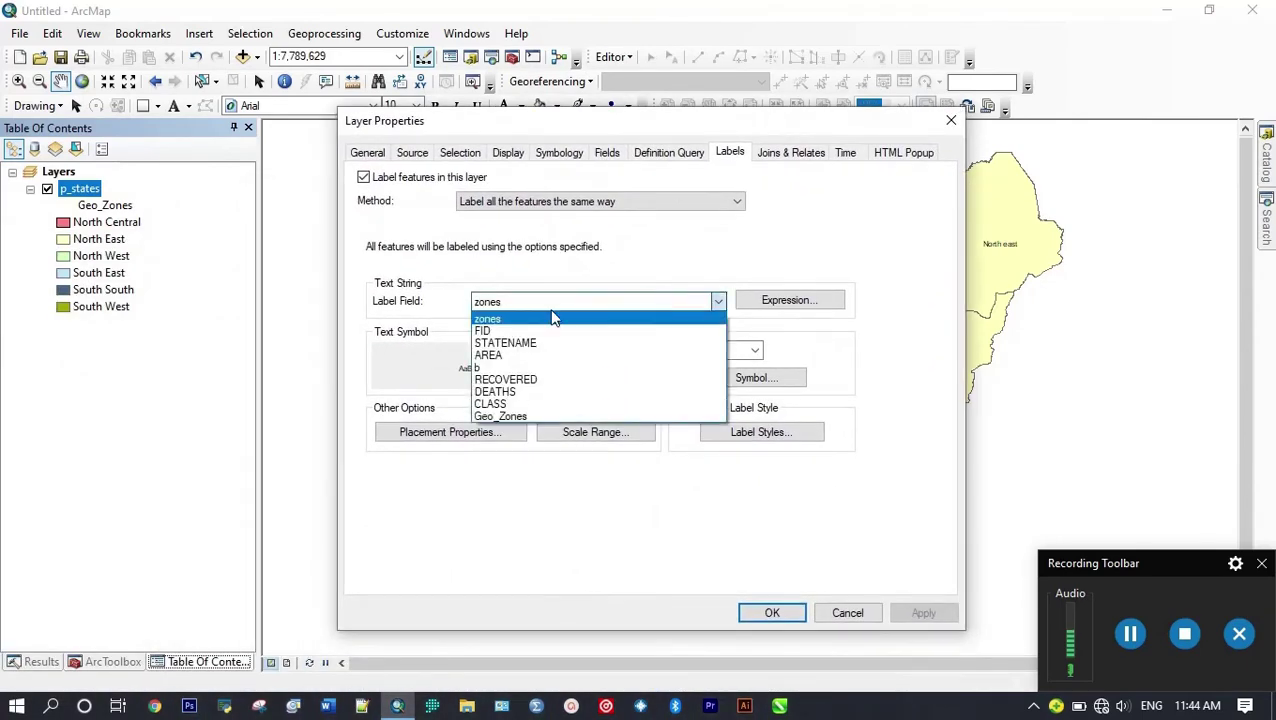
click(499, 343)
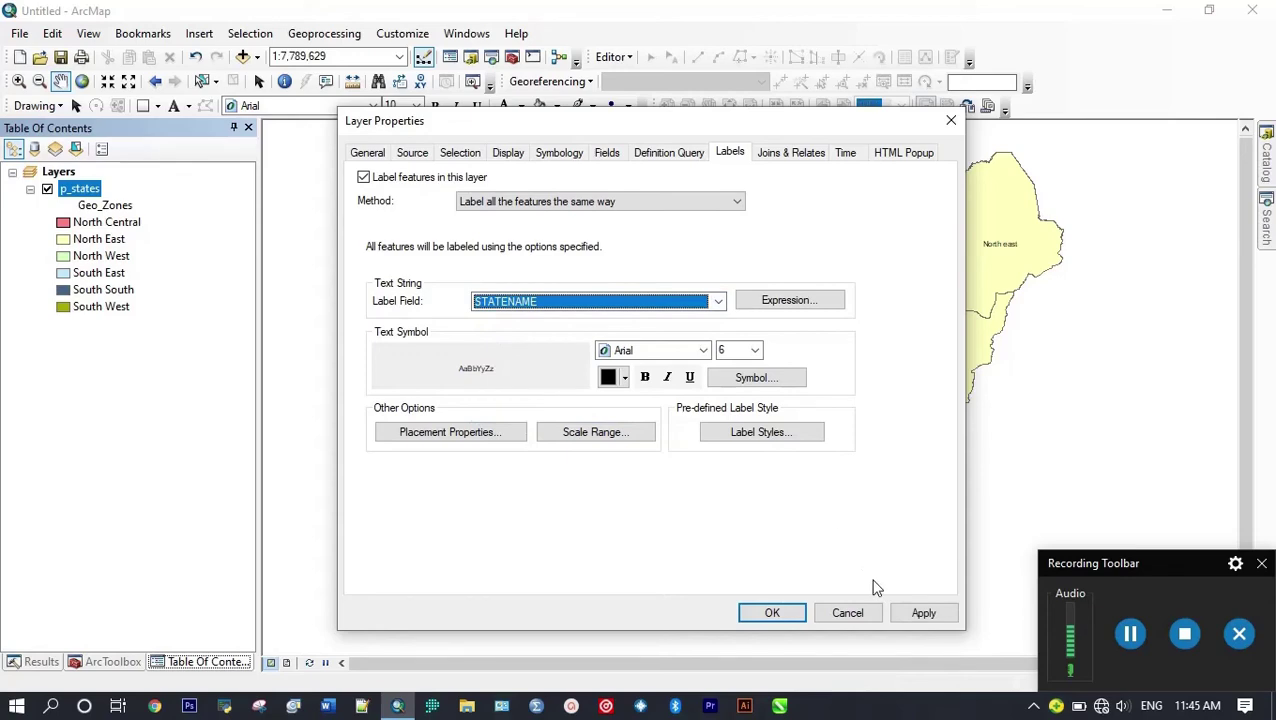
click(903, 614)
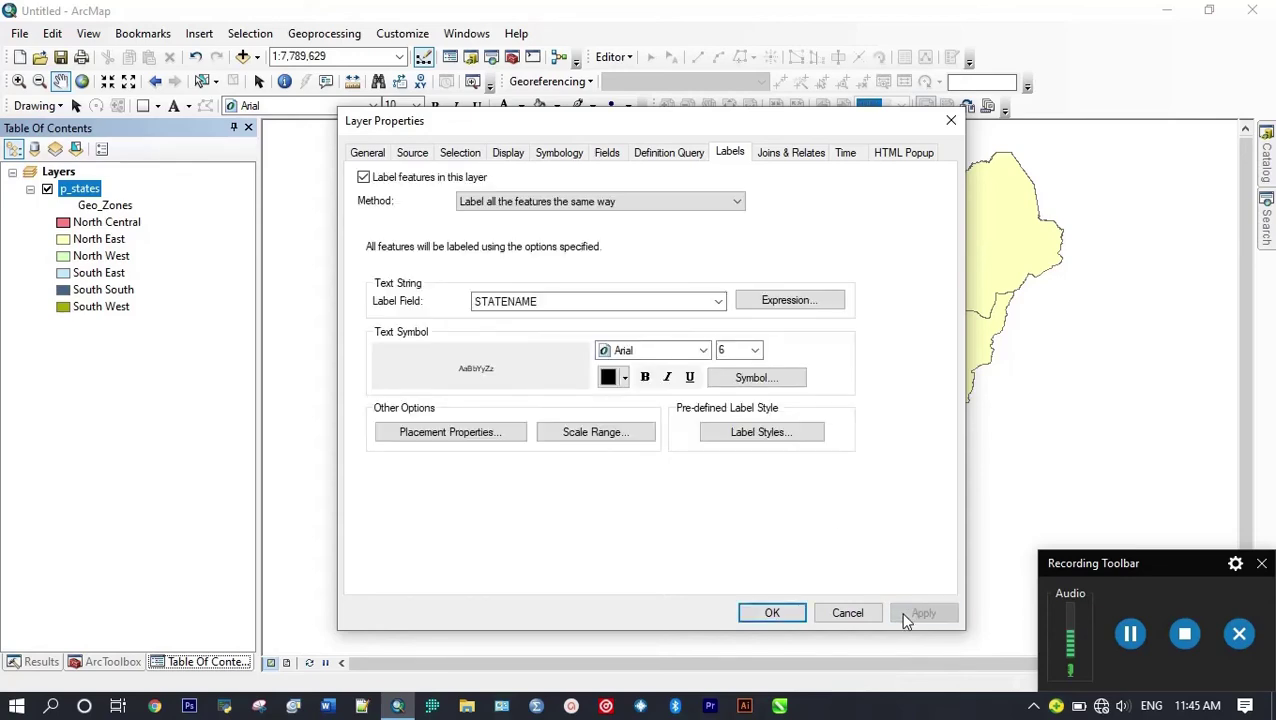
click(762, 616)
drag(838, 372, 844, 361)
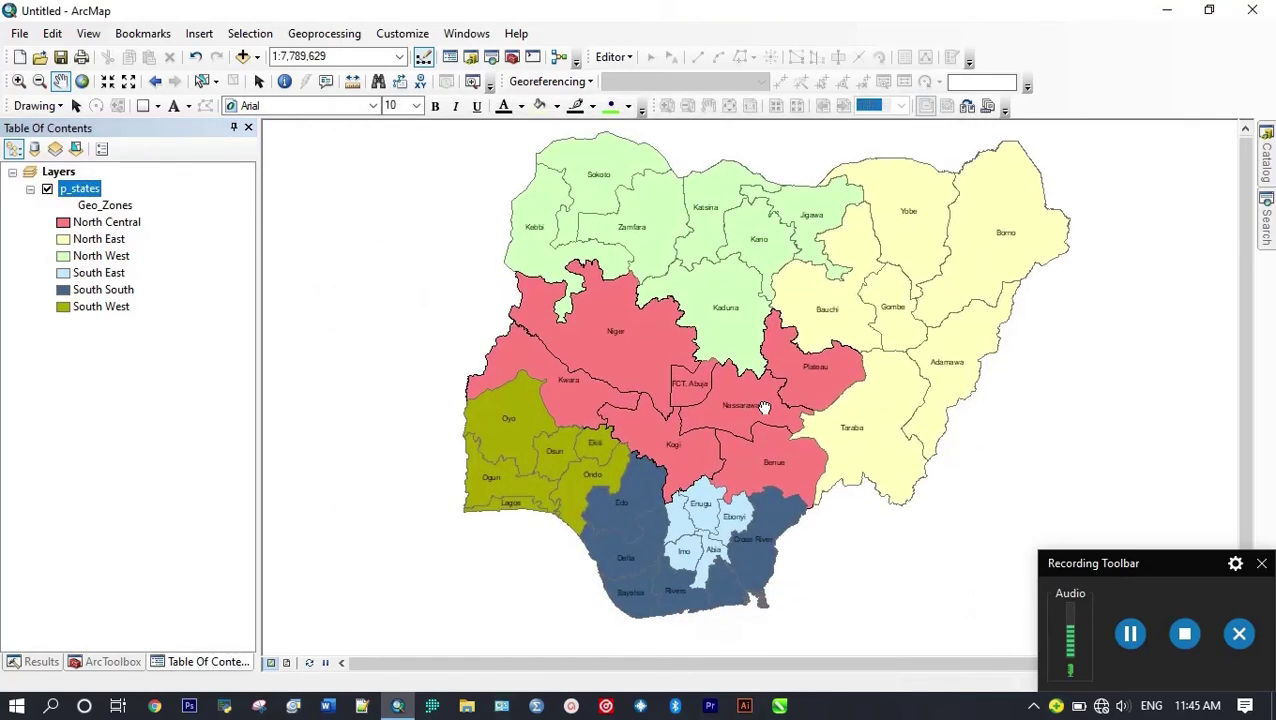
Step: Switch to Layout View and insert a legend
click(287, 663)
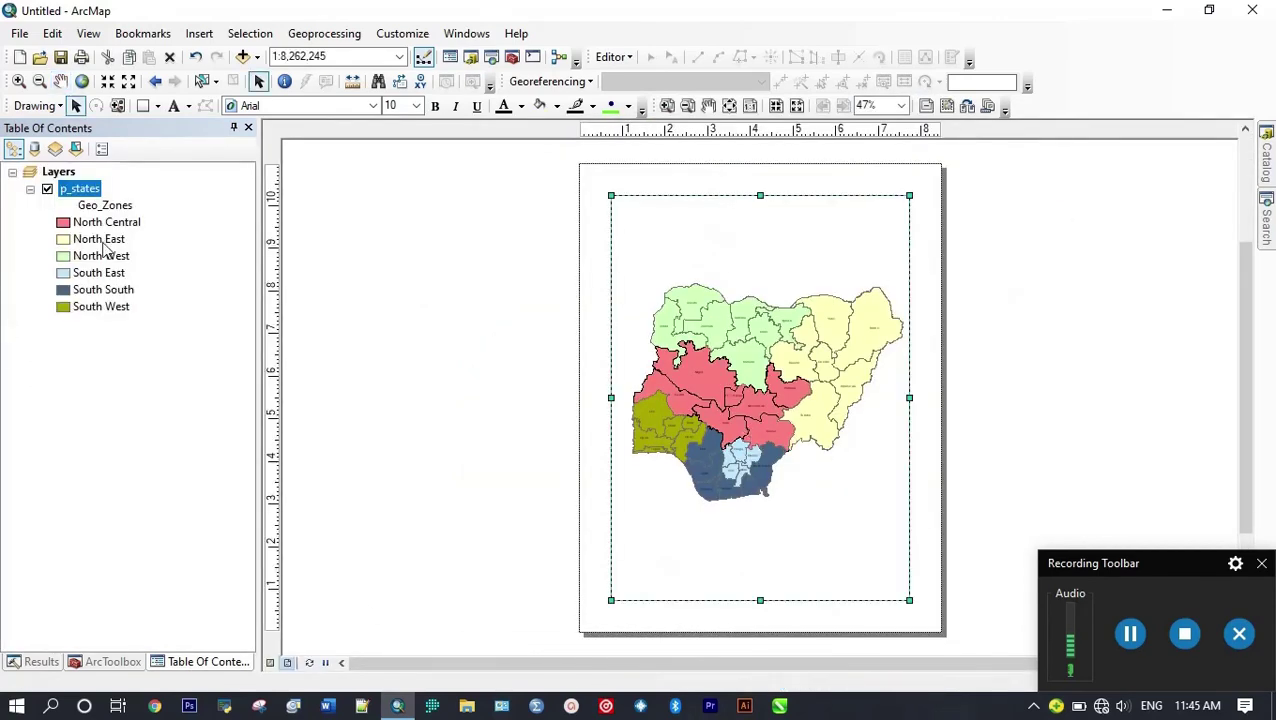
click(199, 33)
click(279, 166)
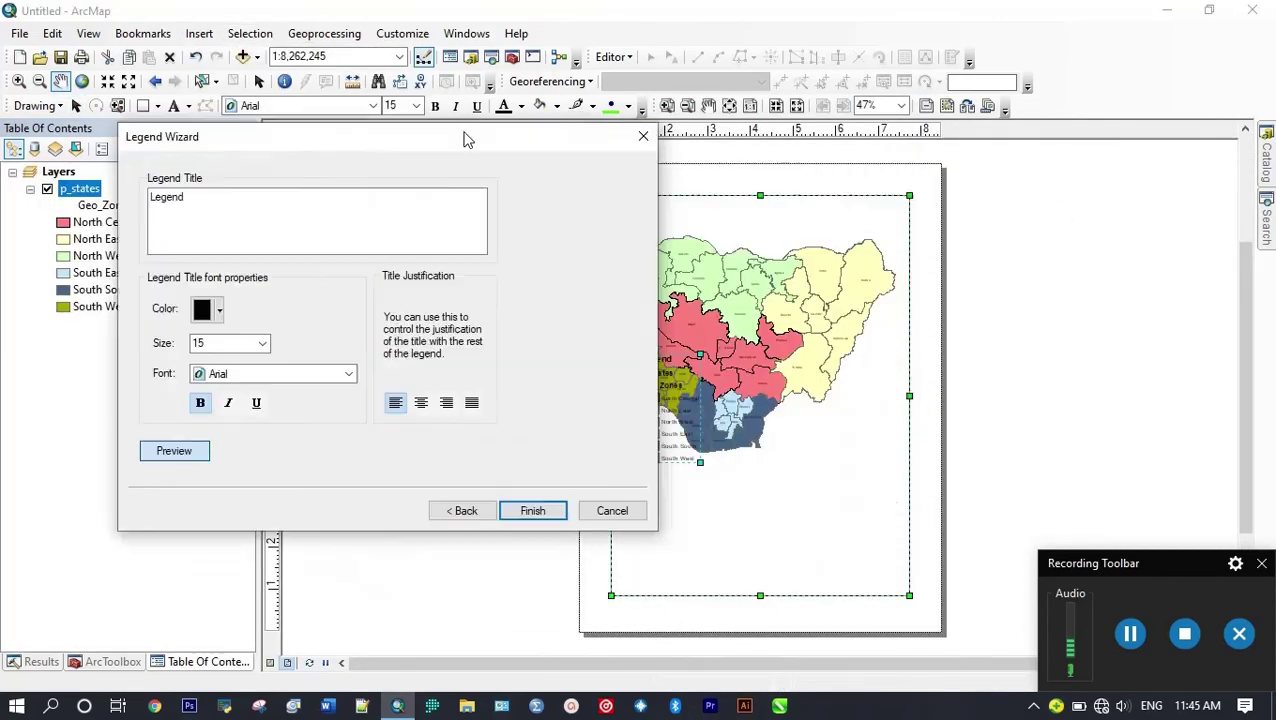
drag(465, 140, 410, 80)
click(477, 447)
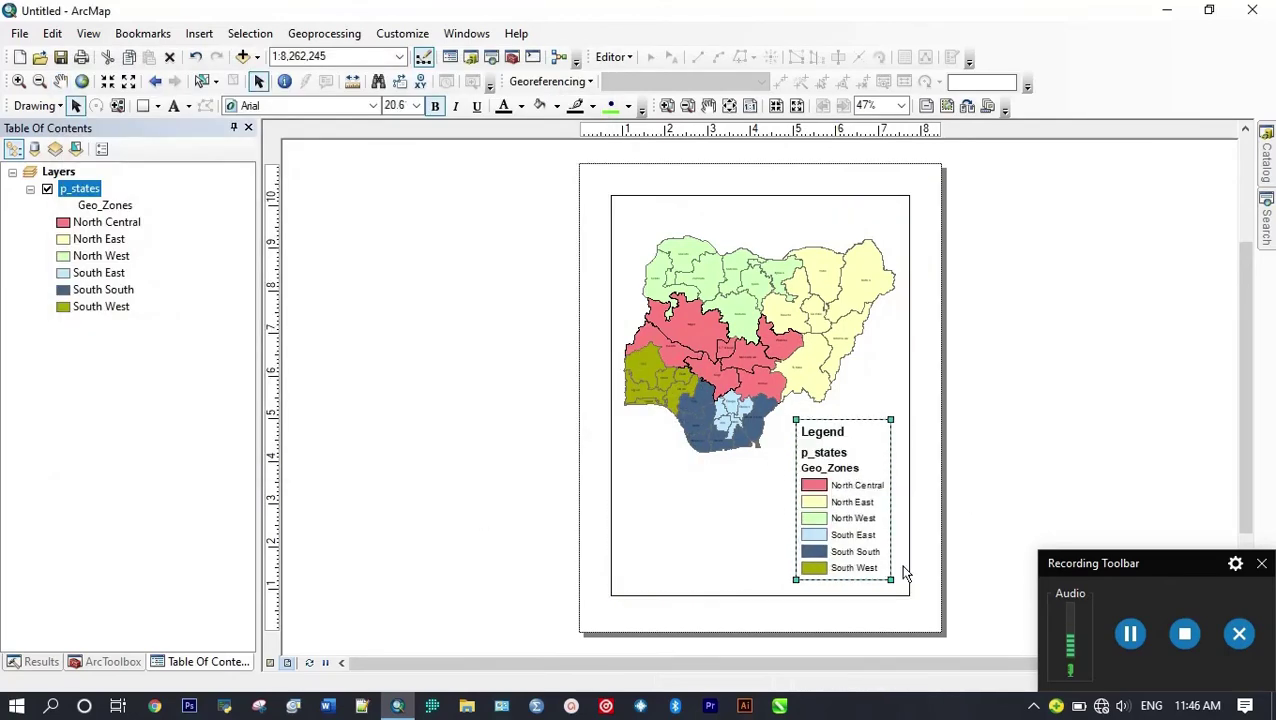
Step: Rename the p_states layer to States
double_click(79, 188)
text(States)
key(Return)
double_click(105, 205)
click(940, 97)
Step: Add a north arrow and a scale bar beneath the map
click(199, 33)
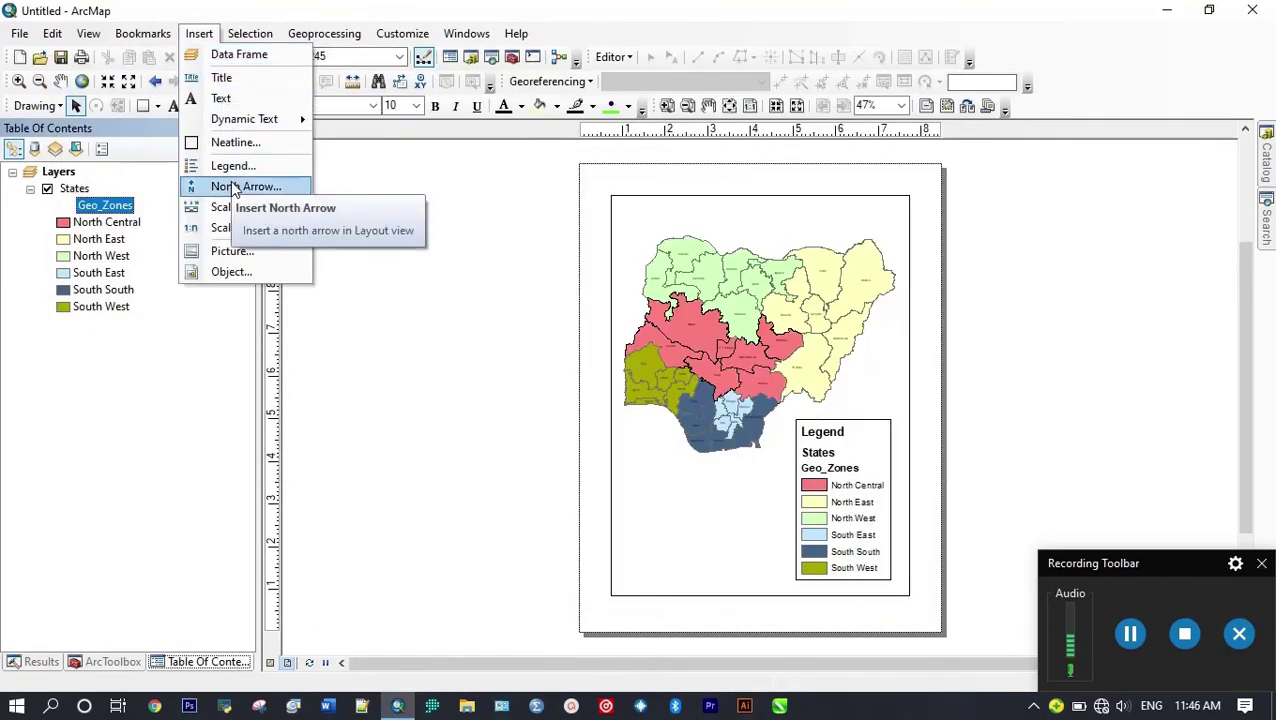
click(233, 188)
click(347, 424)
click(199, 33)
click(225, 207)
click(347, 424)
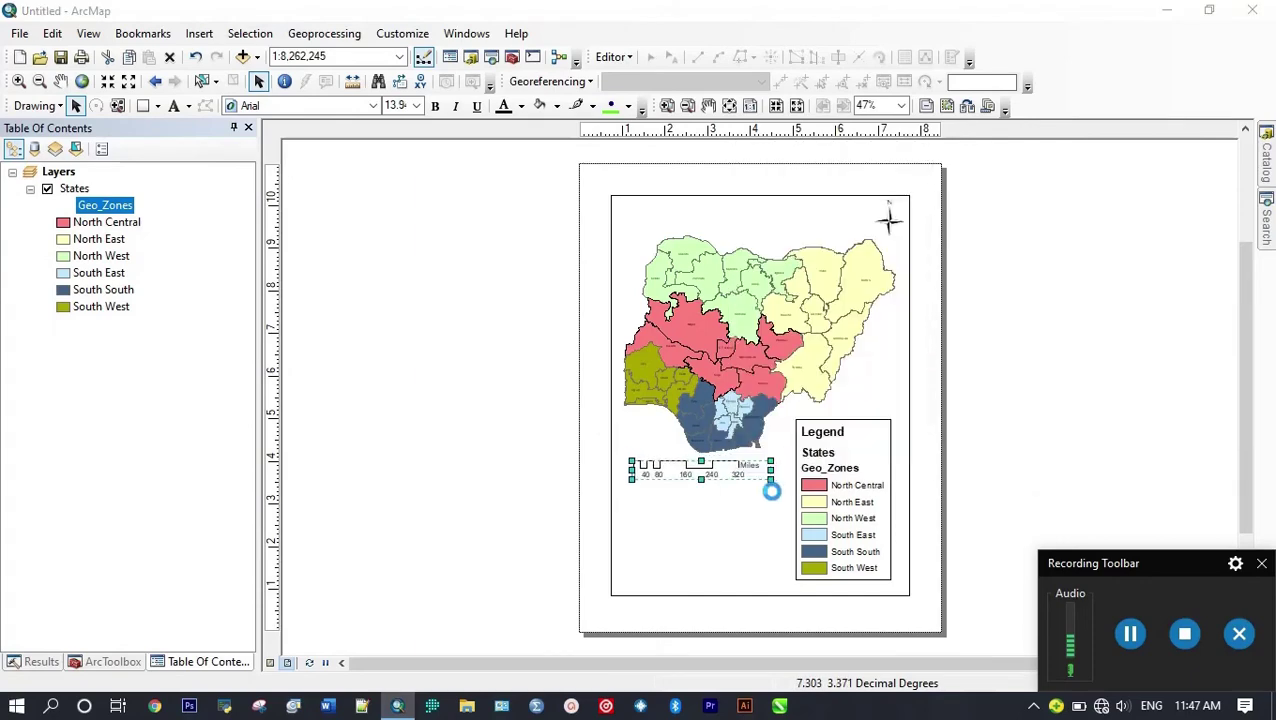
Step: Label the scale bar units Km and add the title NIGERIA GEO-POLITICAL ZONES
double_click(770, 488)
drag(600, 123, 287, 106)
double_click(290, 456)
text(Km)
click(356, 533)
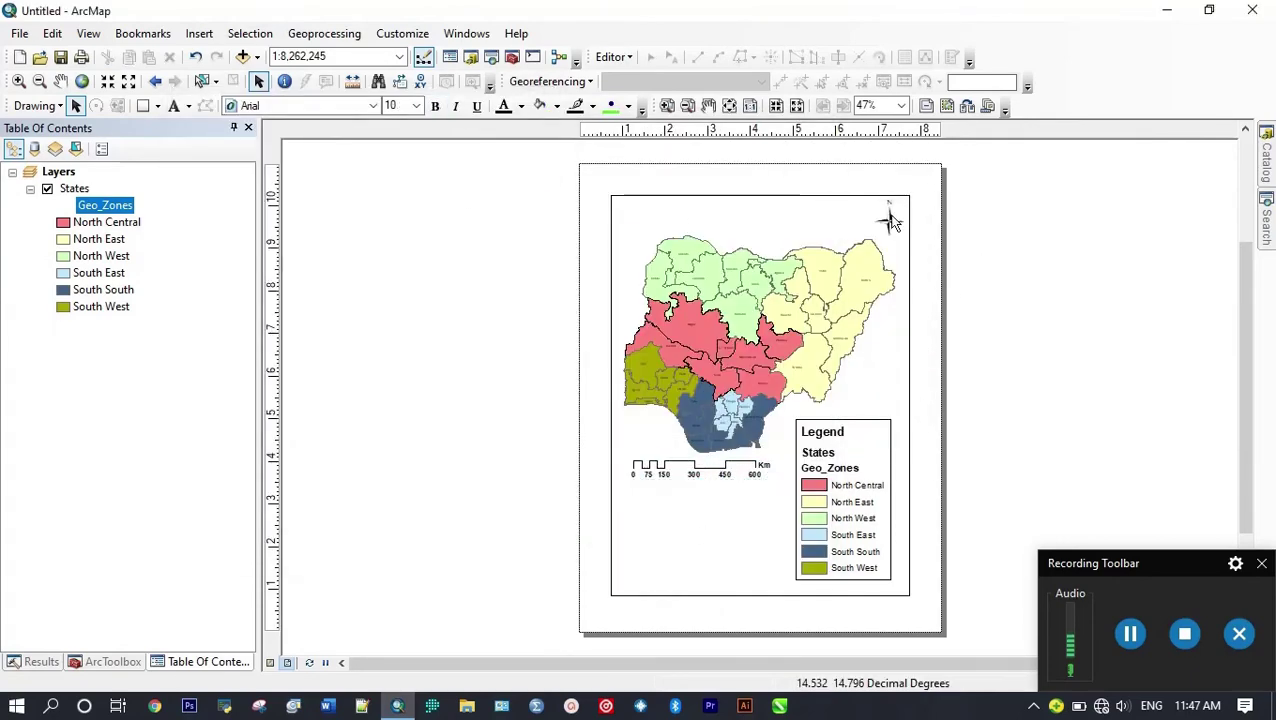
text(NIGERIA GEO-POLITICAL ZONES)
key(Return)
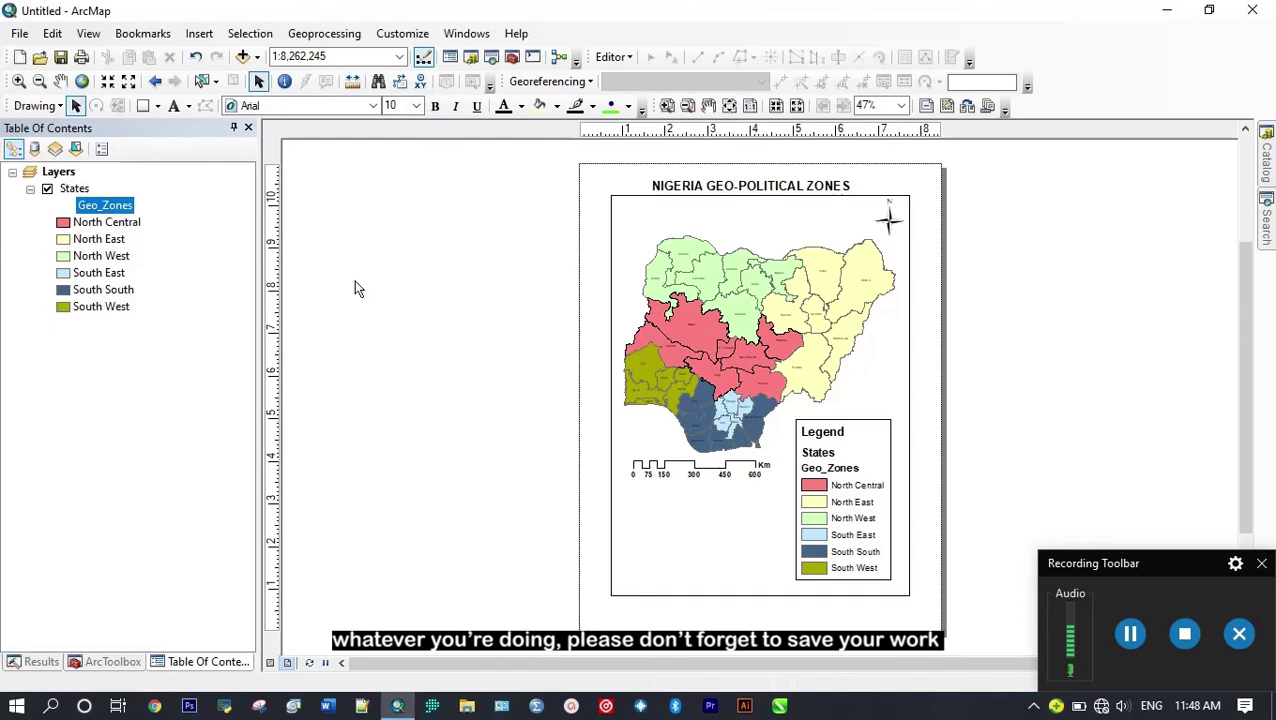
Step: Export the layout to the Desktop in JPEG format as 'Goe political zones'
click(20, 36)
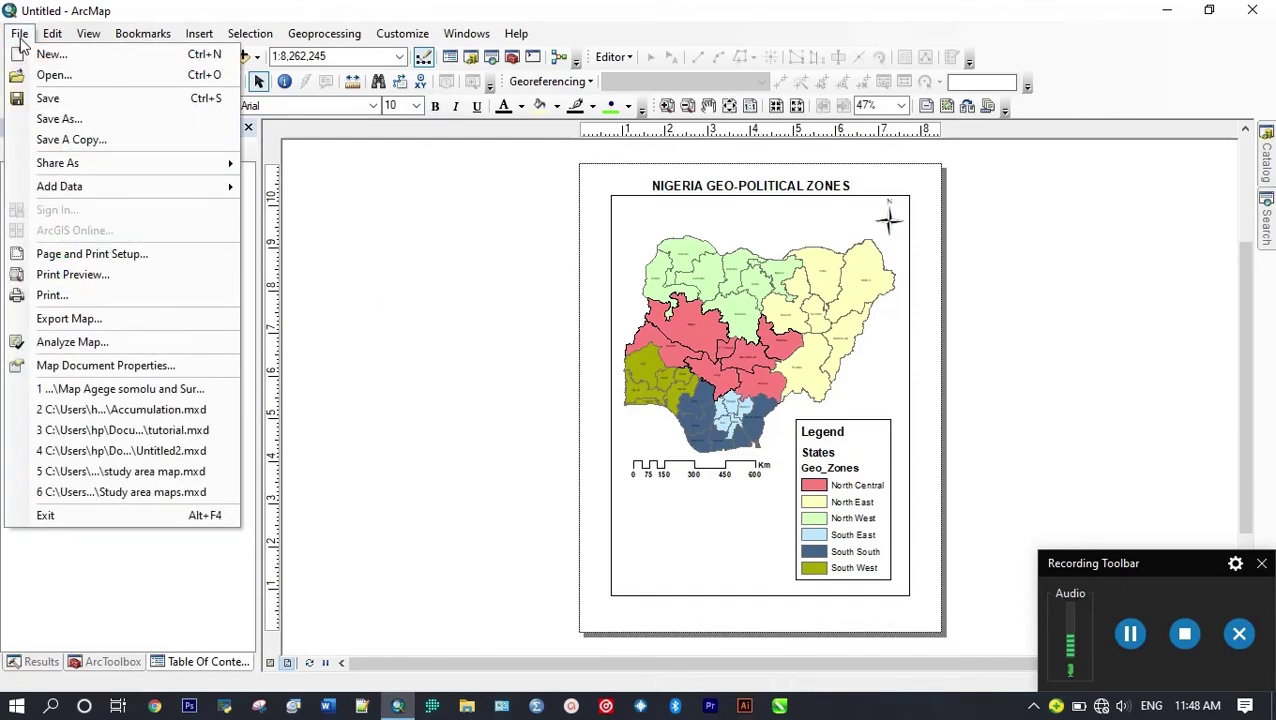
click(59, 320)
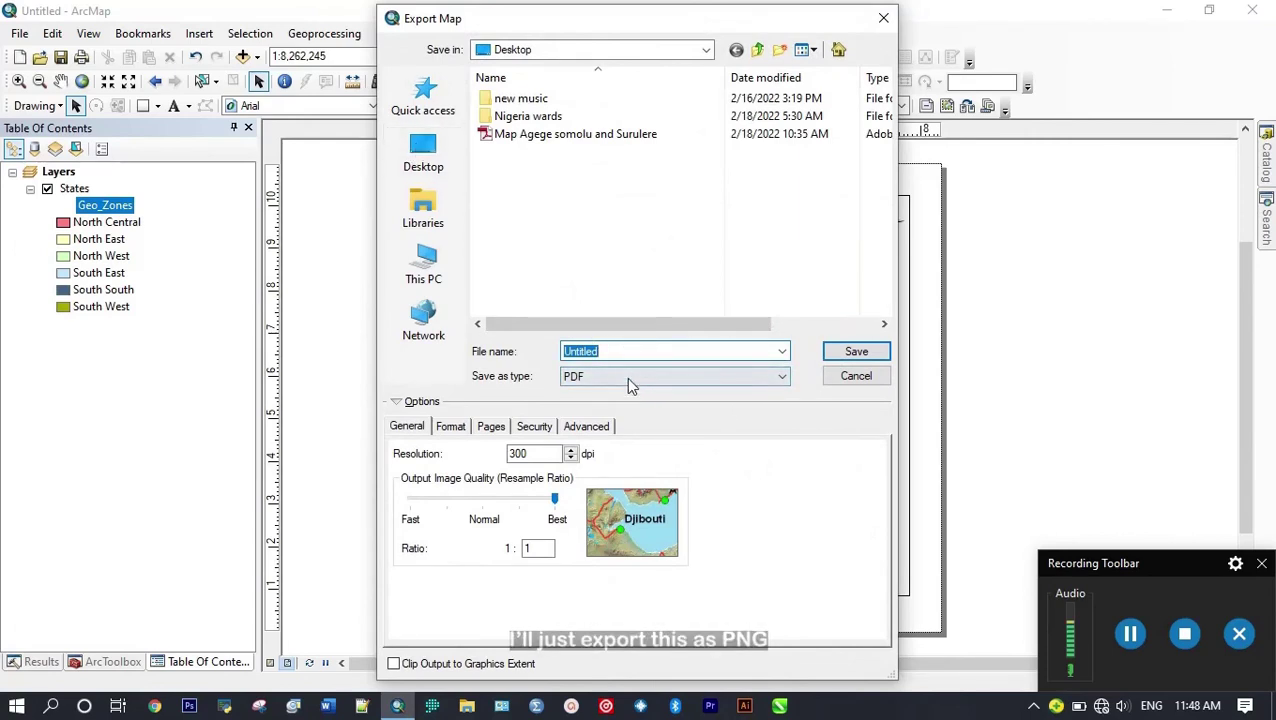
click(626, 377)
click(576, 468)
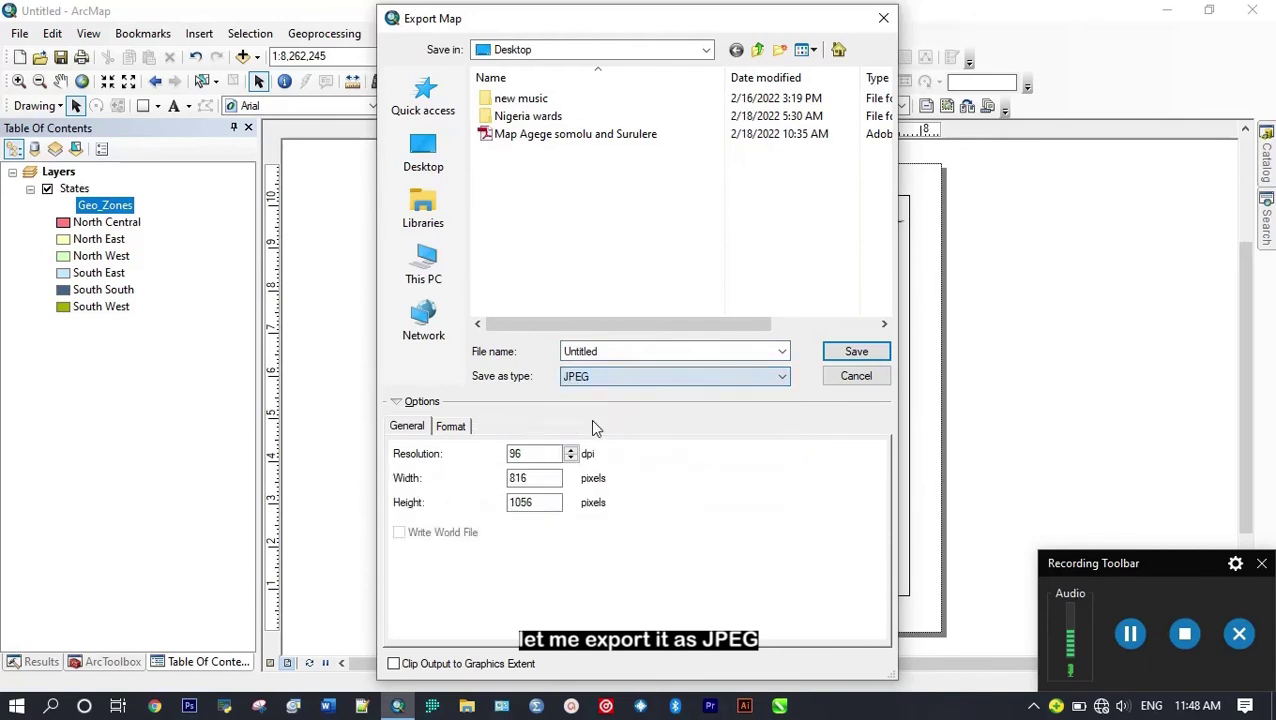
double_click(604, 352)
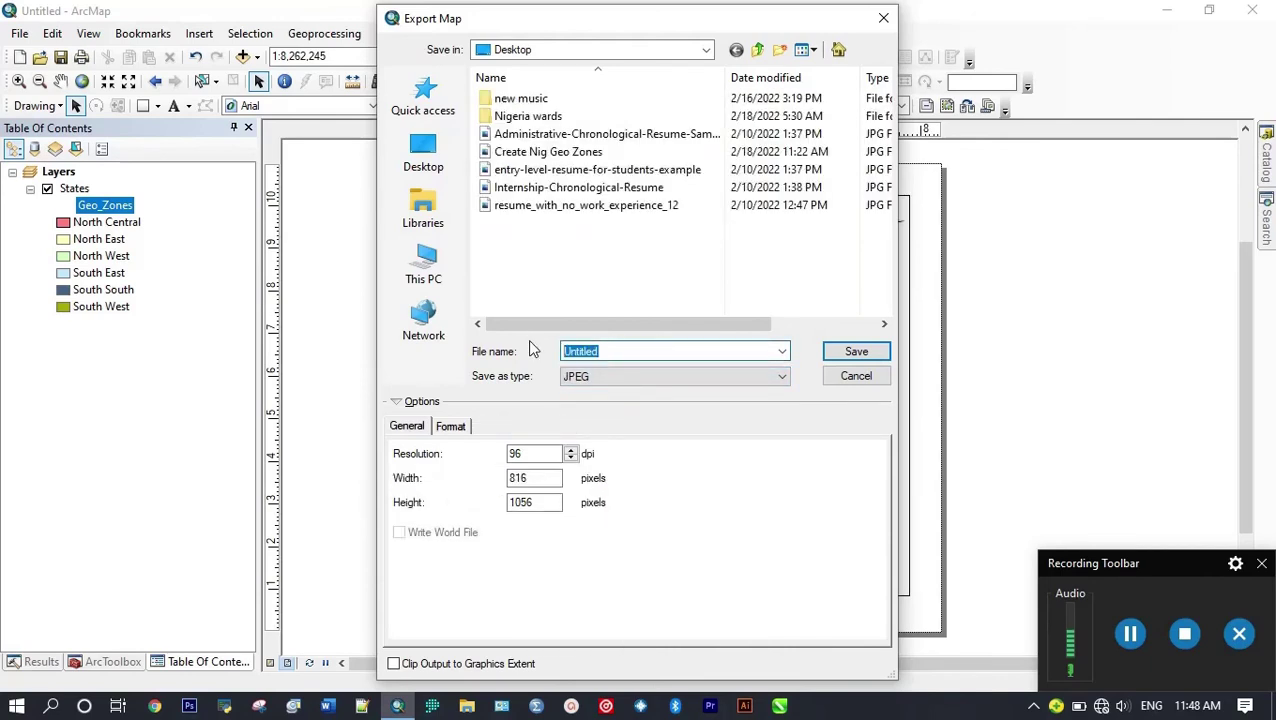
text(Goe political zones)
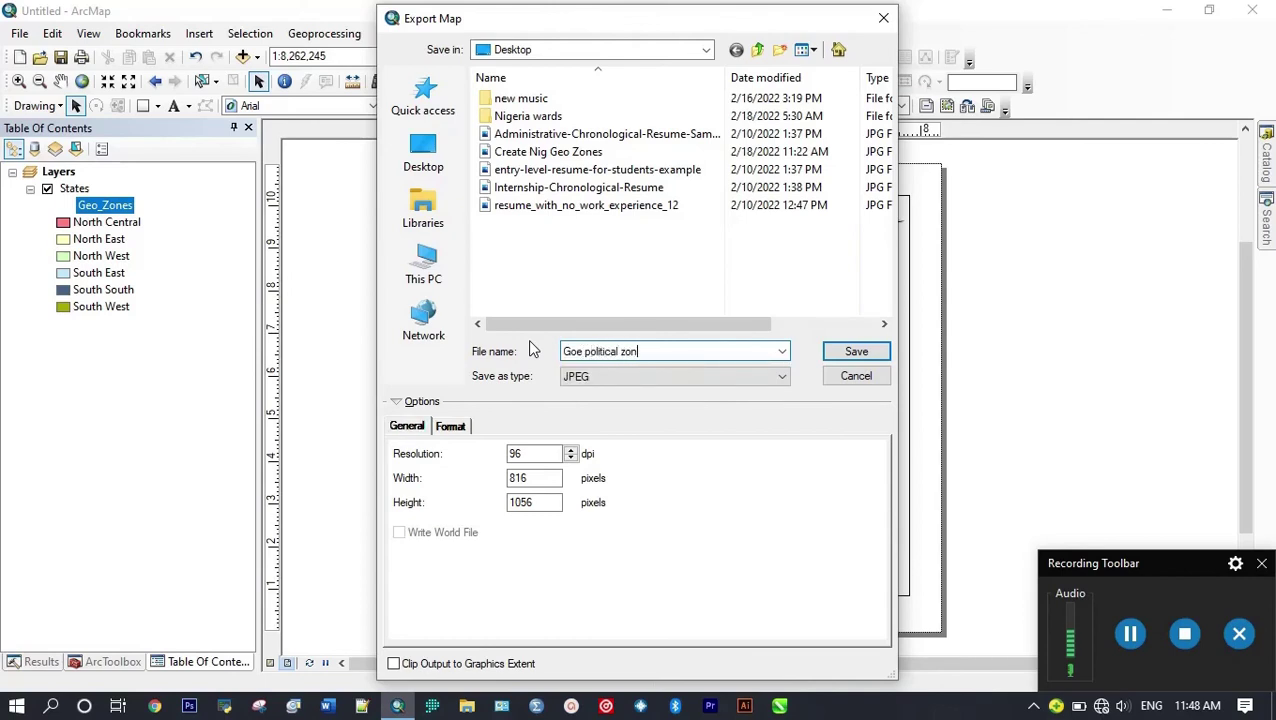
click(834, 354)
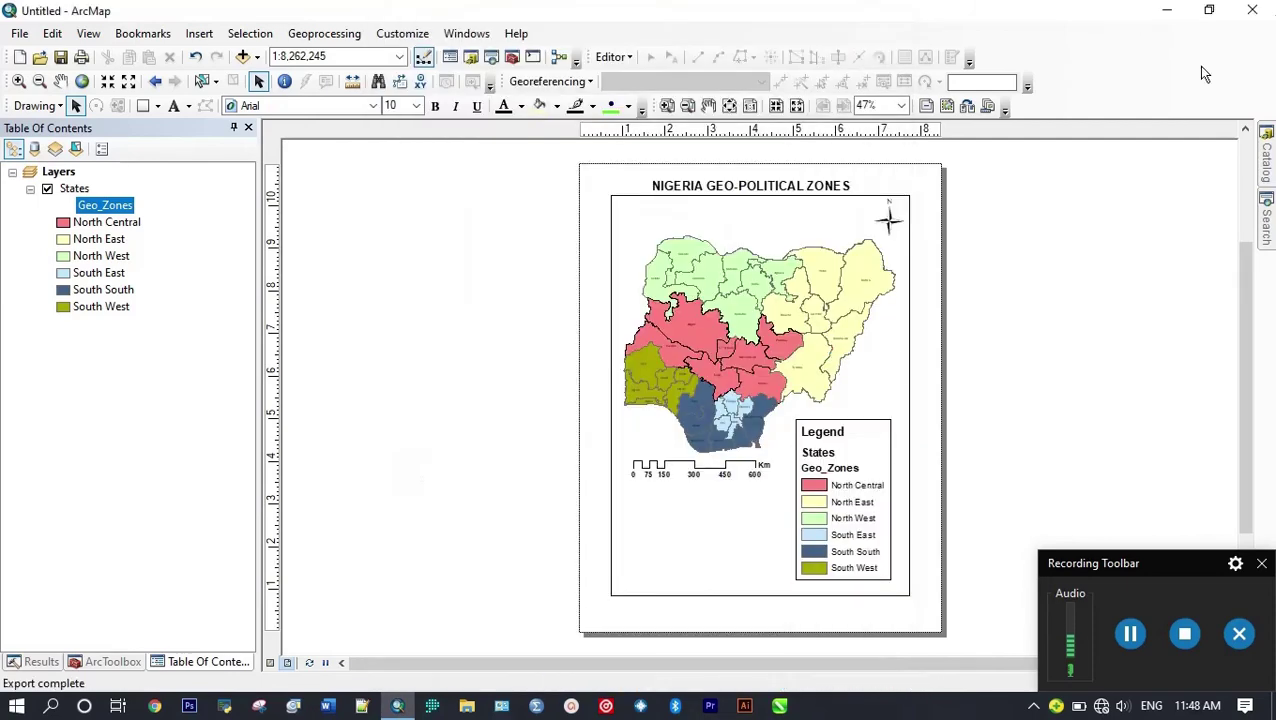
Step: Open Goe political zones.jpg in Photos, zoom in, and pan to inspect state labels, legend and scale bar
click(1162, 10)
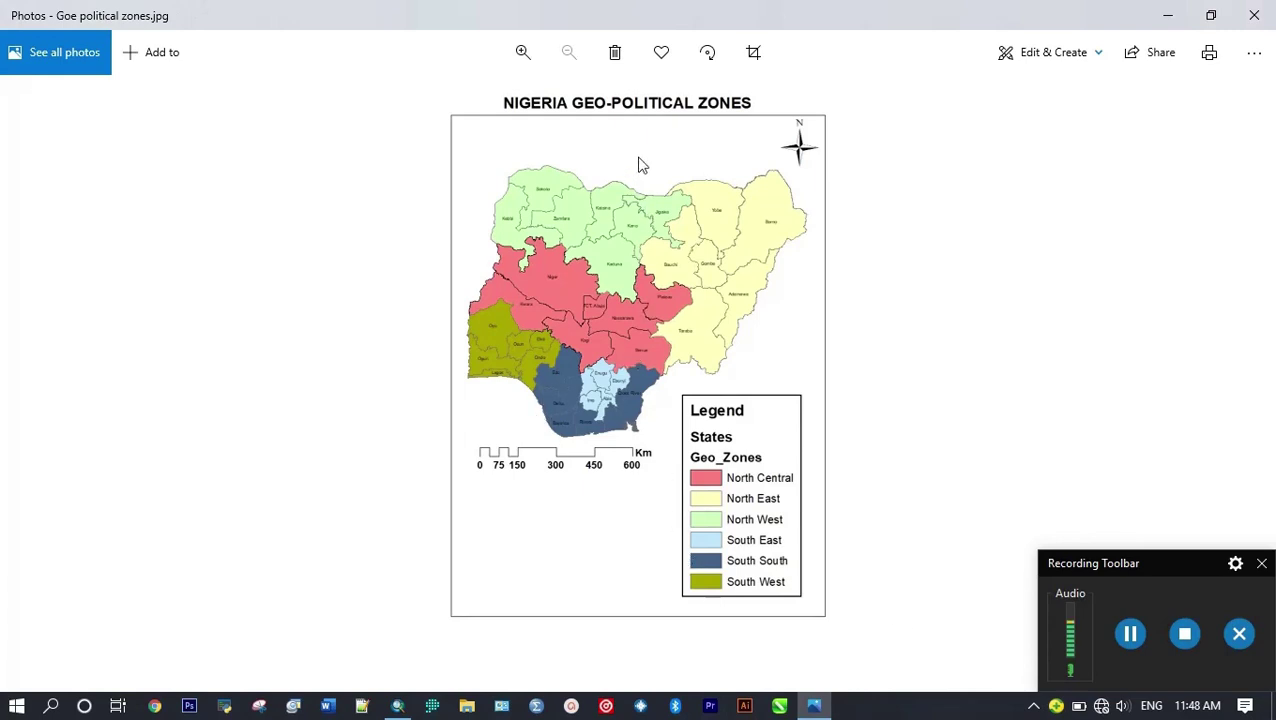
click(508, 47)
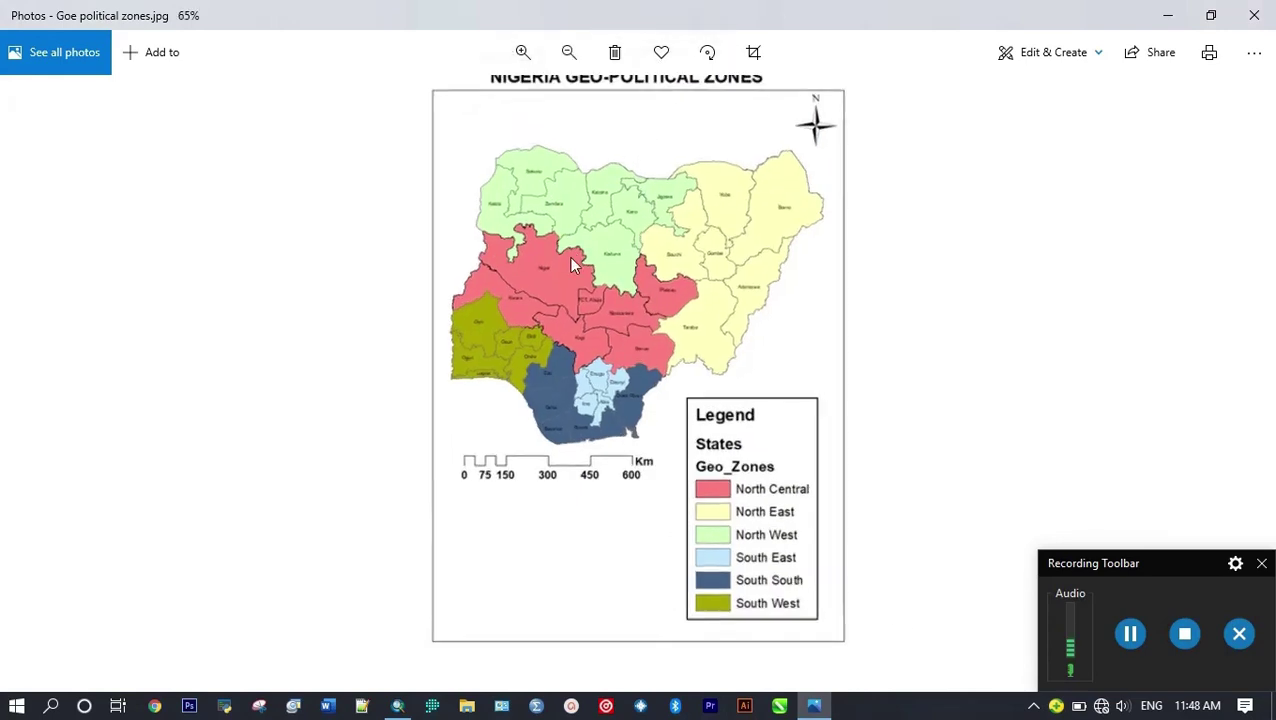
click(520, 54)
click(521, 54)
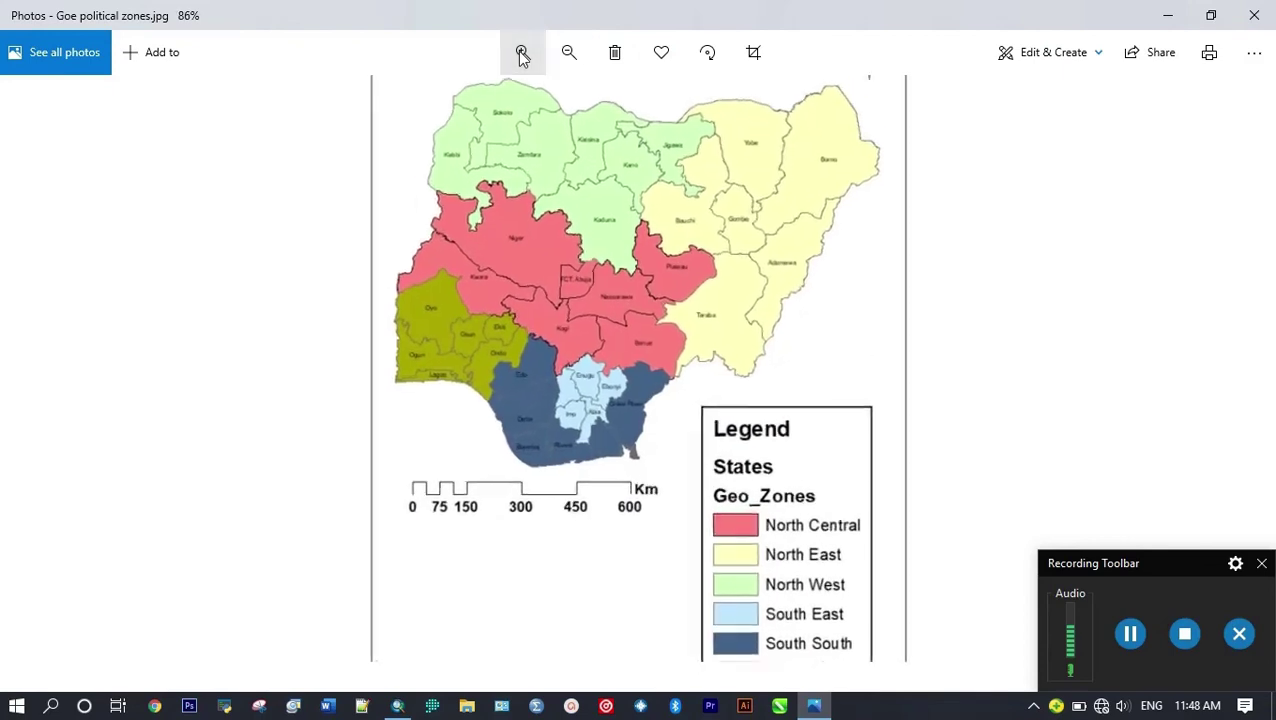
click(521, 54)
drag(687, 290, 713, 345)
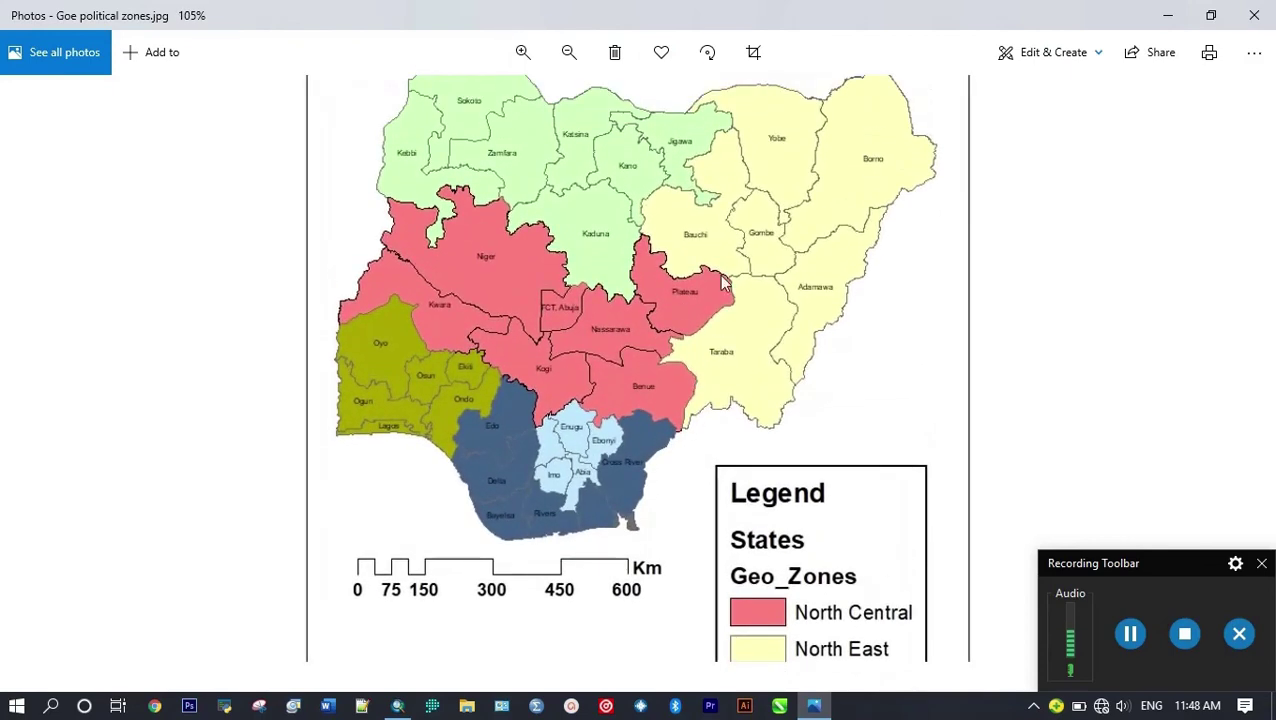
scroll(742, 299, down, 5)
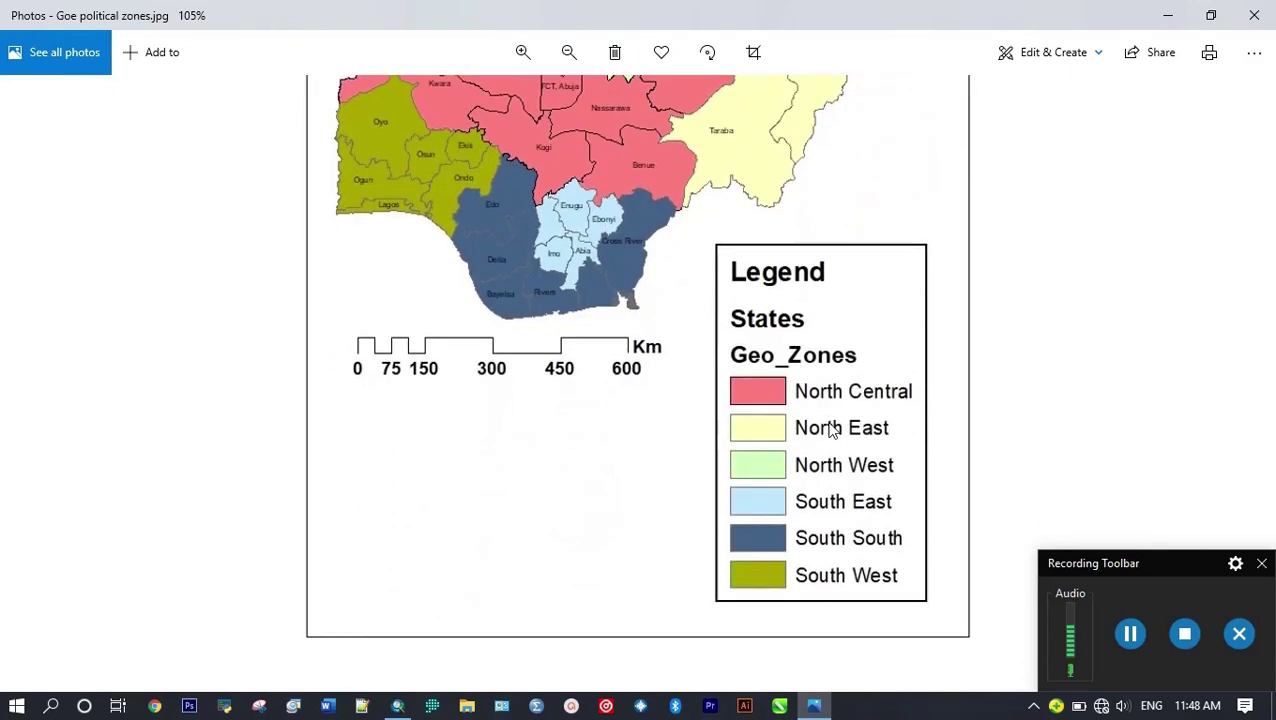
drag(810, 306, 831, 474)
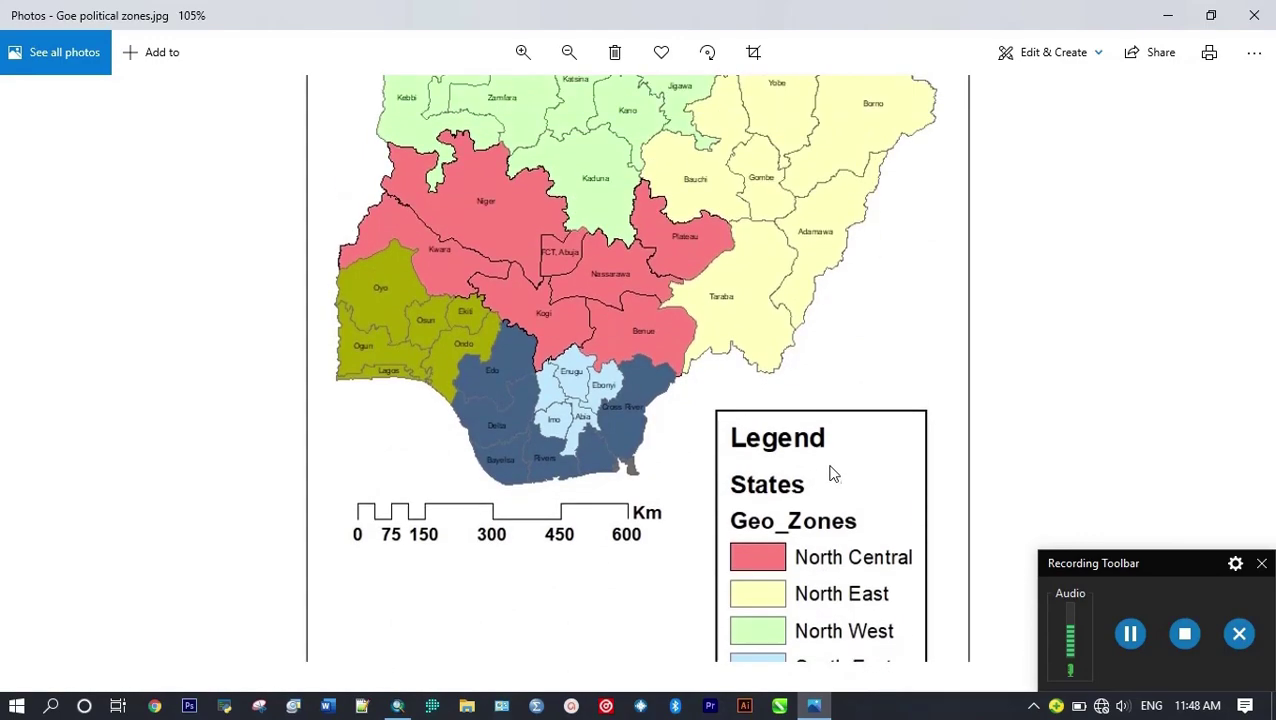